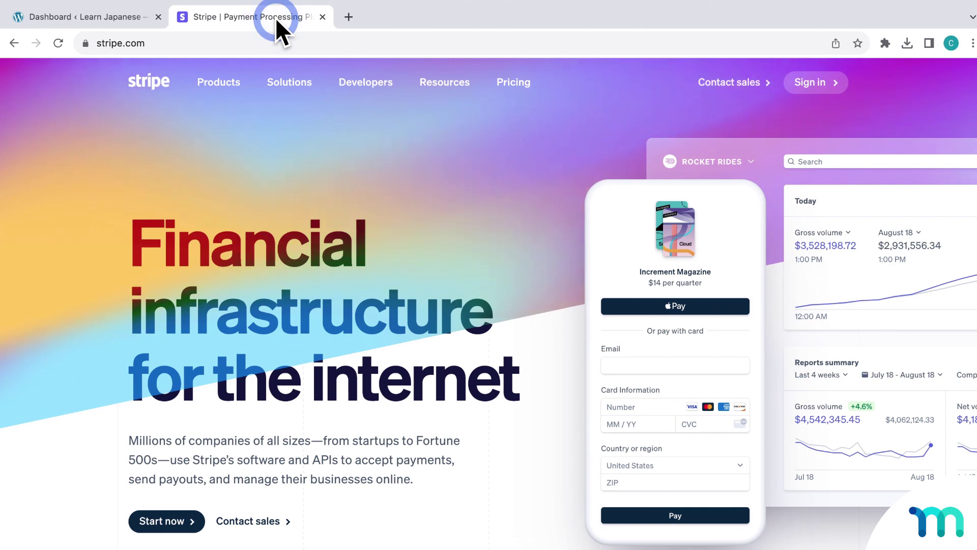
Sign in to the Stripe test account with the two-step verification code and open Tax settings.
left_click(815, 81)
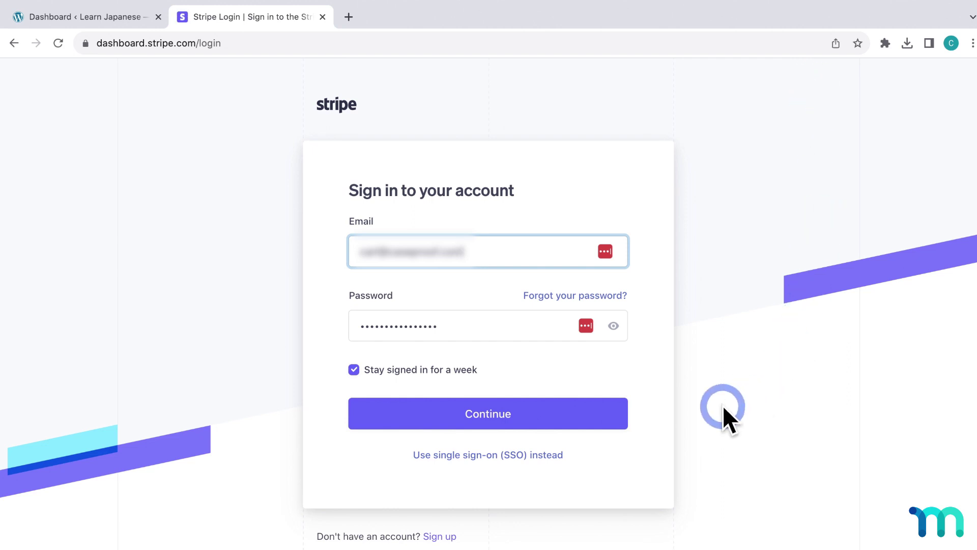
left_click(602, 419)
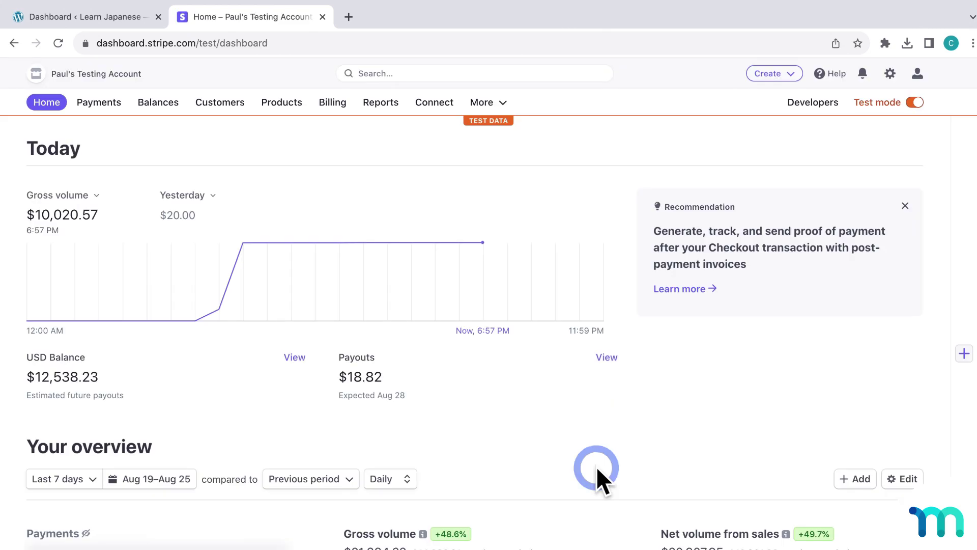
left_click(890, 75)
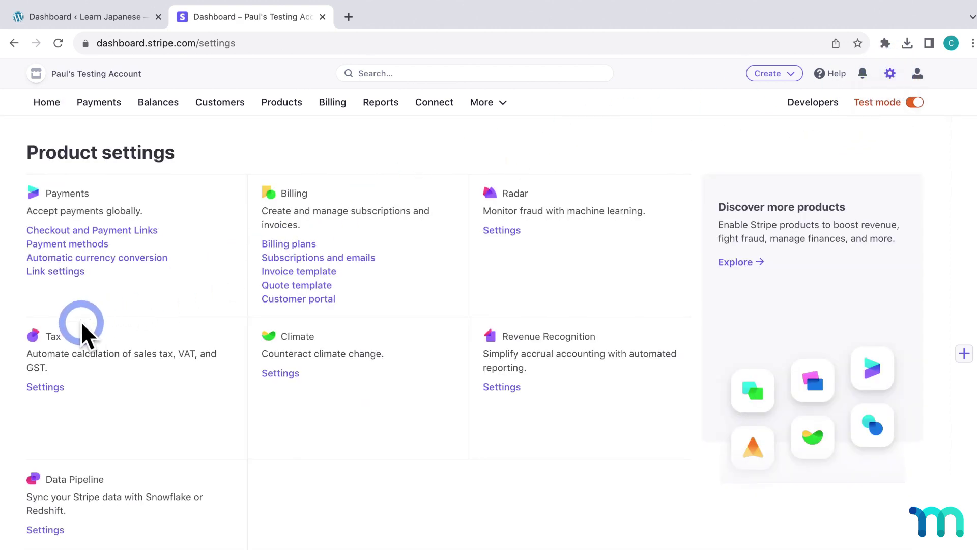
left_click(48, 386)
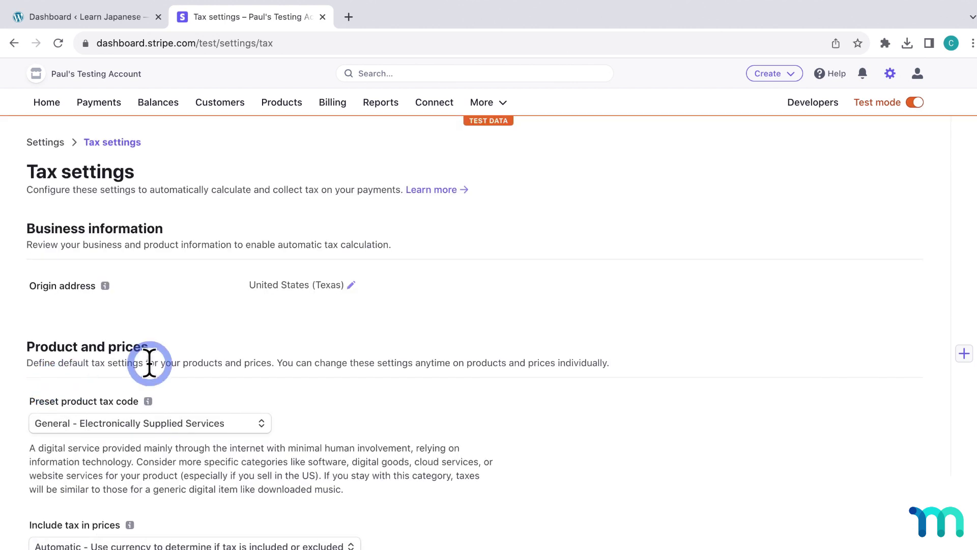
left_click(376, 308)
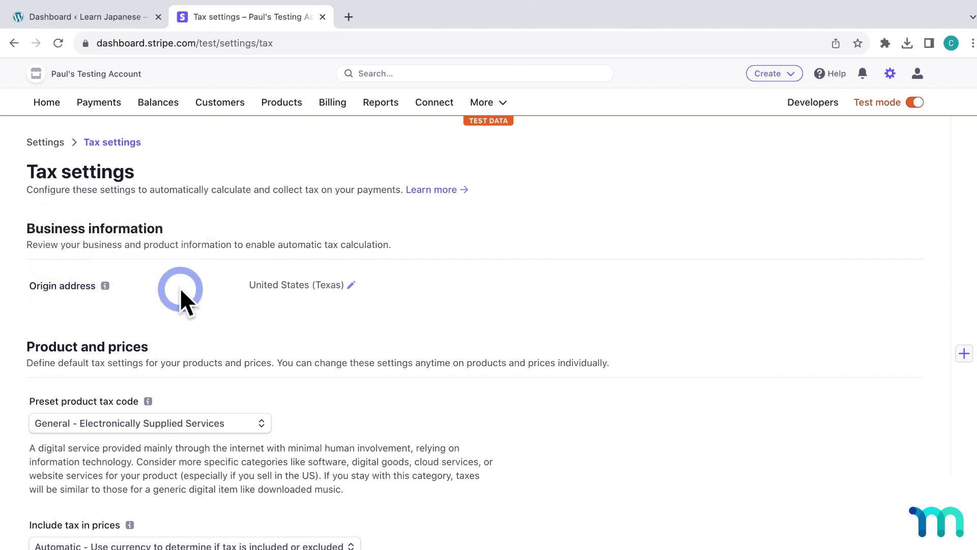
left_click(353, 284)
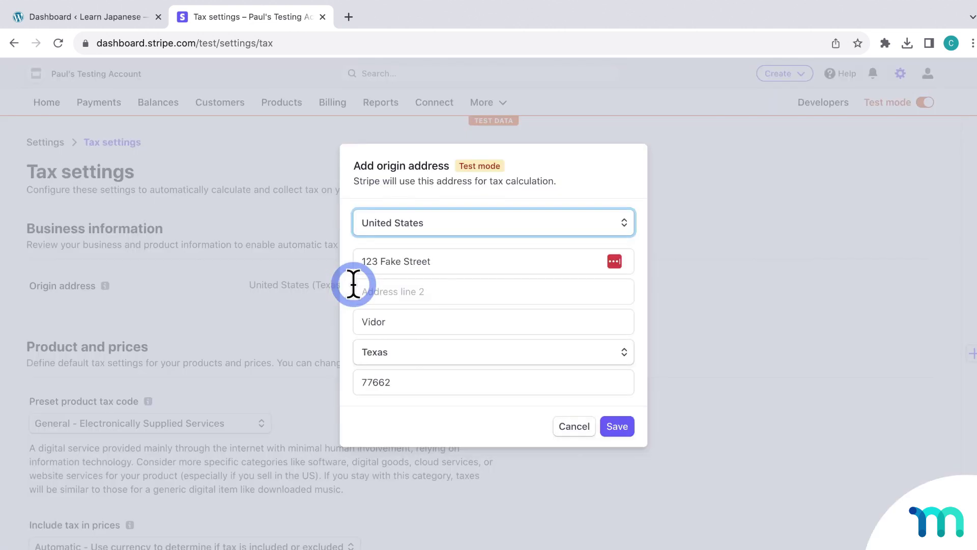
left_click(574, 426)
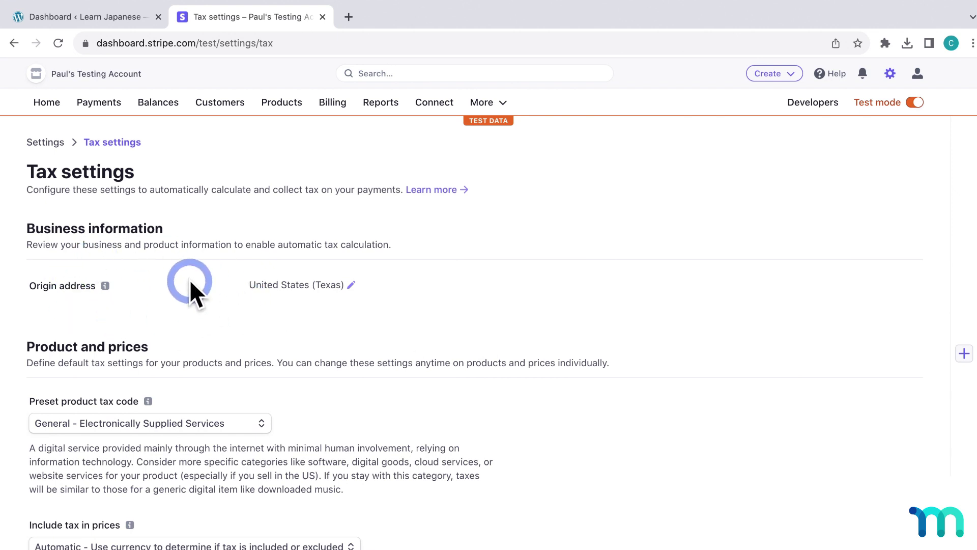
scroll(253, 385, "down", 2)
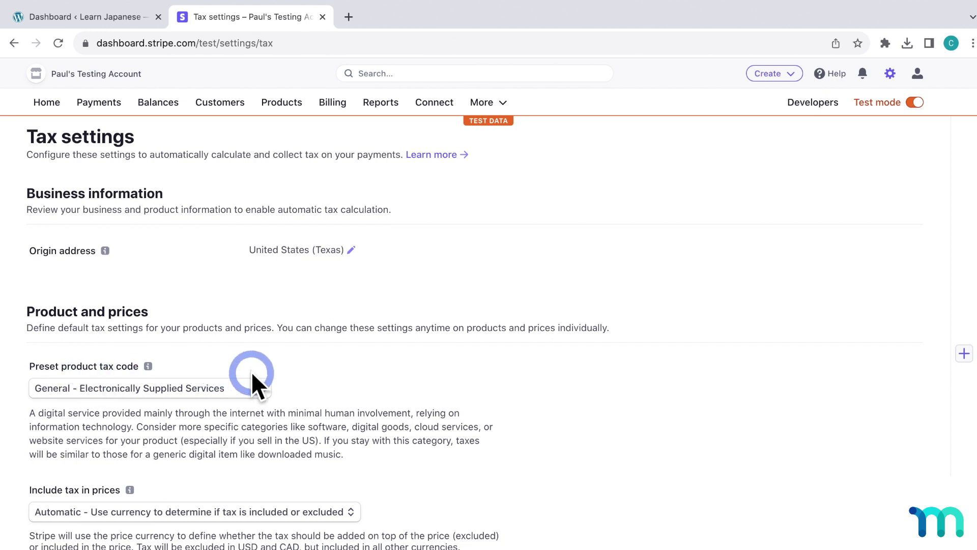
left_click(262, 389)
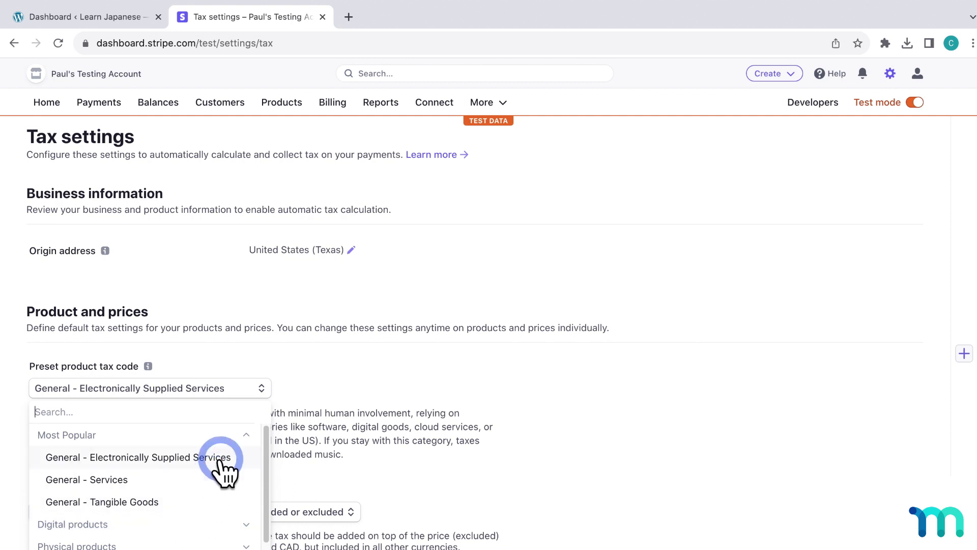
left_click(307, 384)
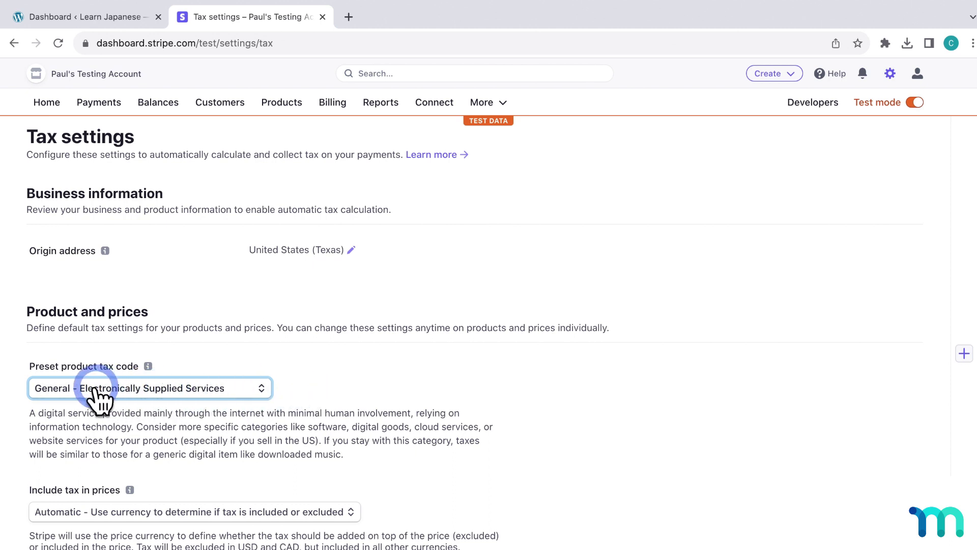
left_click(305, 380)
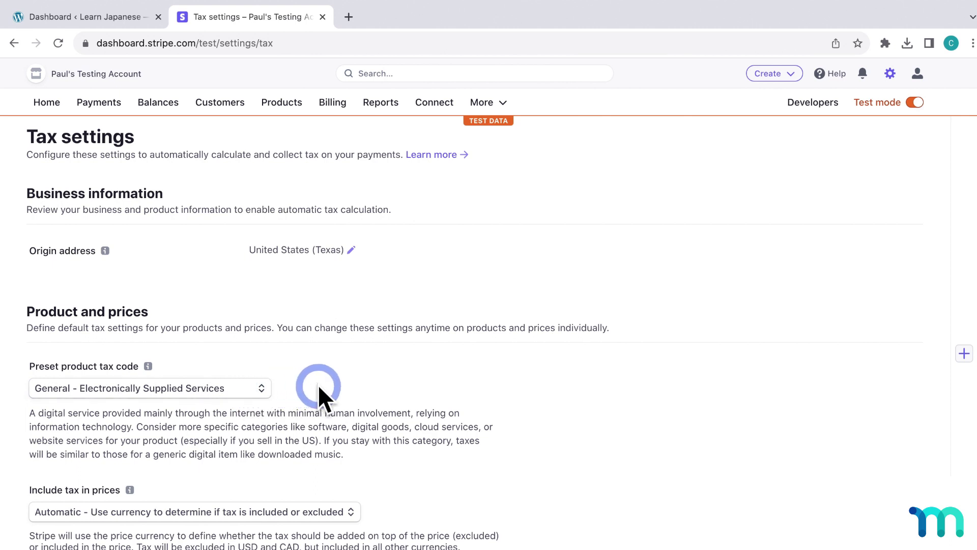
scroll(318, 384, "down", 4)
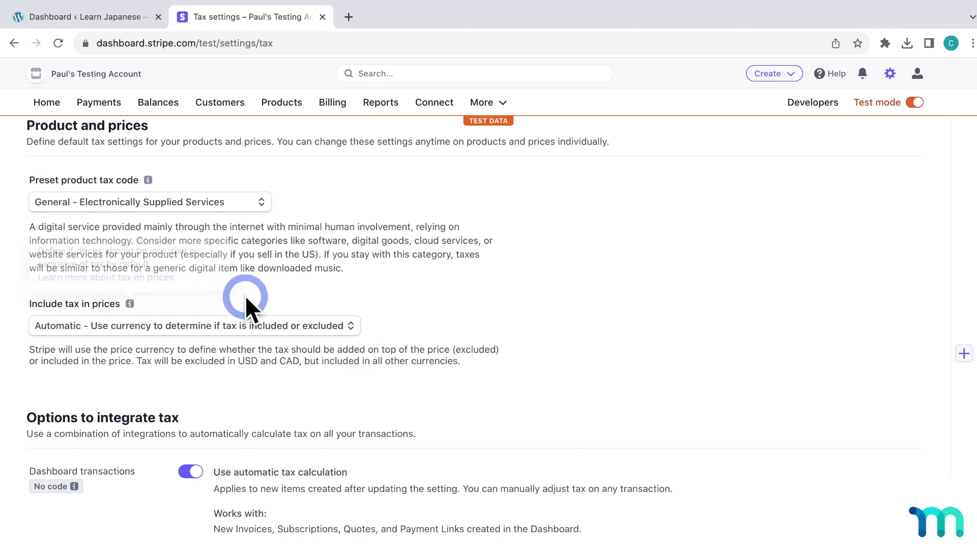
Leave the Include tax in prices dropdown on Automatic, then return to the Learn Japanese WordPress dashboard.
left_click(347, 326)
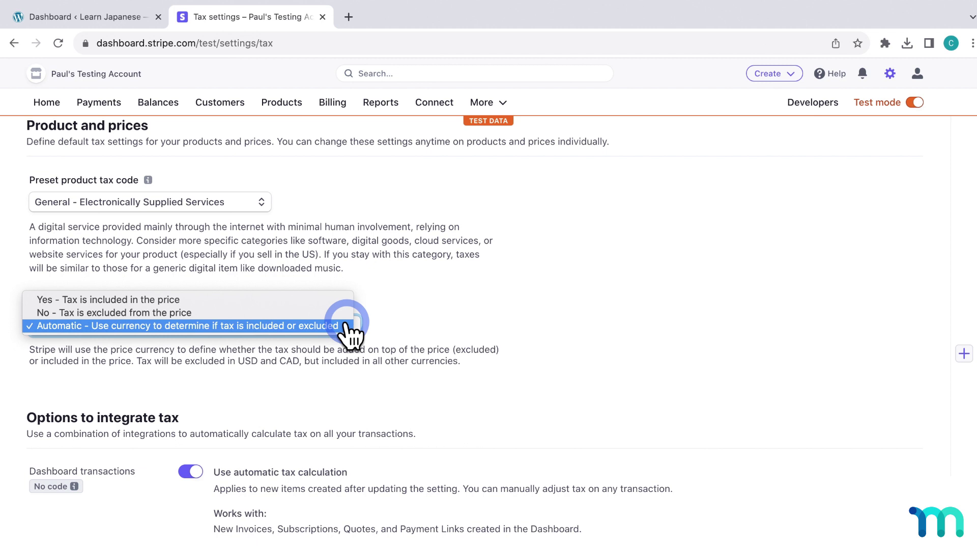
left_click(347, 326)
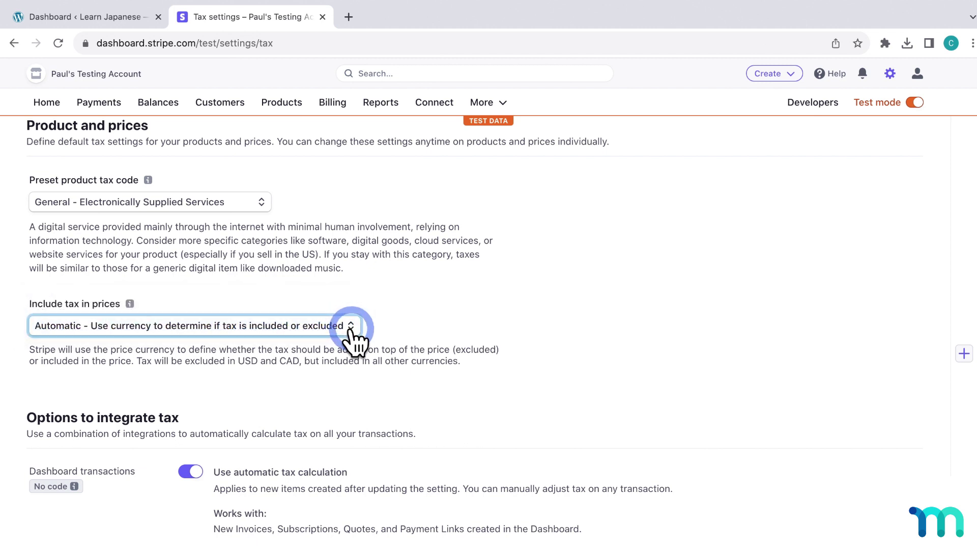
left_click(193, 358)
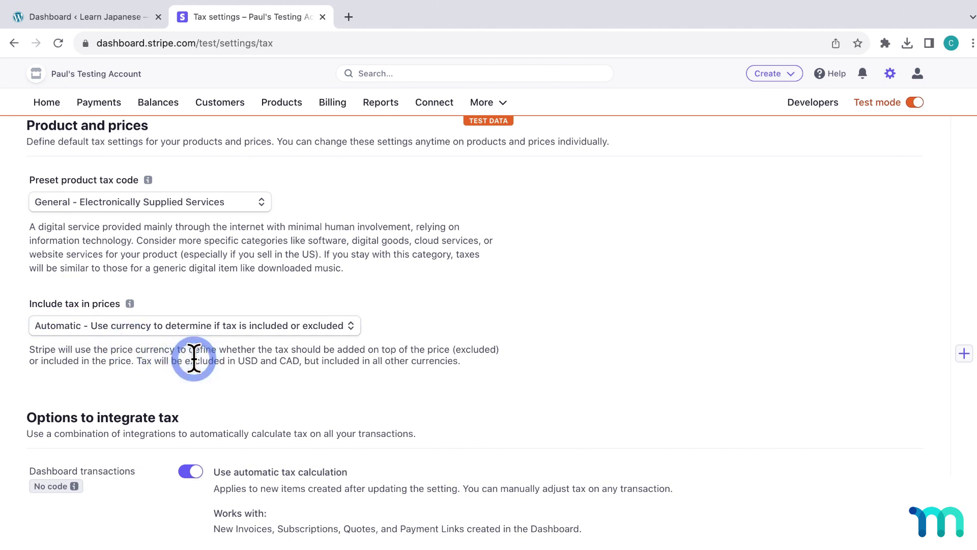
scroll(194, 358, "down", 5)
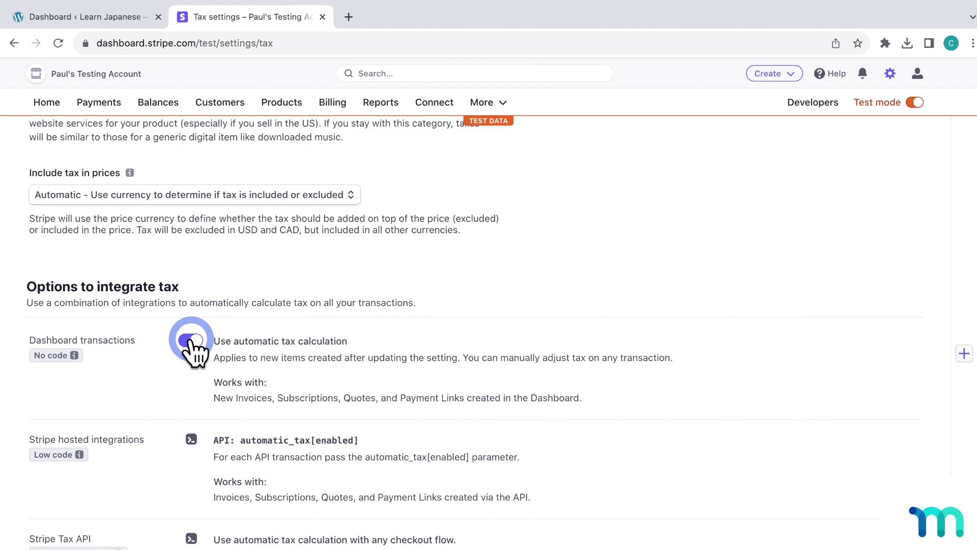
left_click(115, 18)
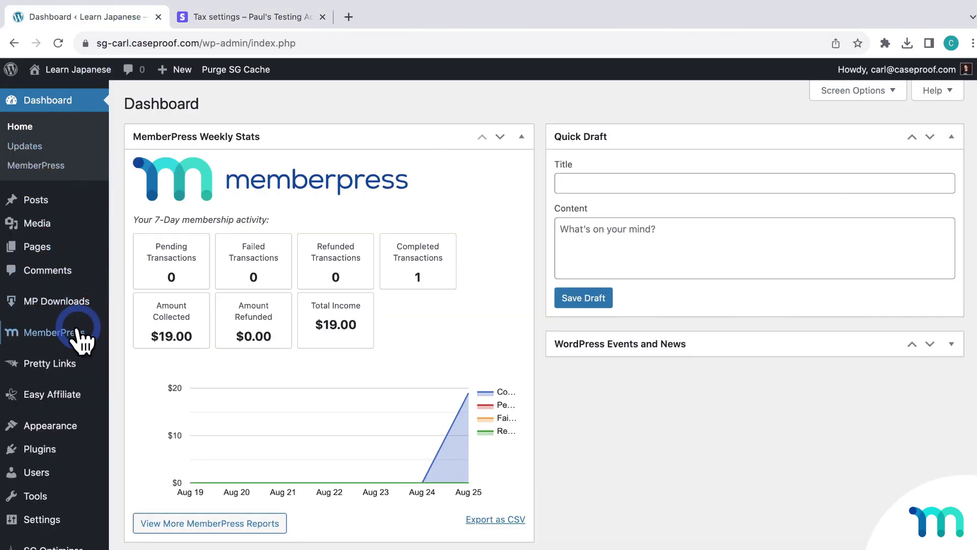
Go to the MemberPress Taxes settings and enable tax calculations.
mouse_move(97, 340)
left_click(148, 501)
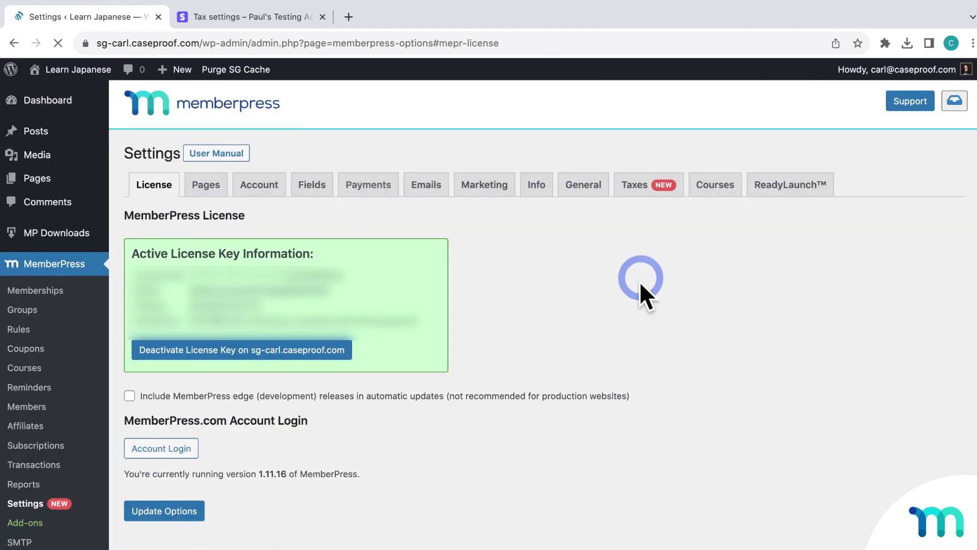
left_click(652, 192)
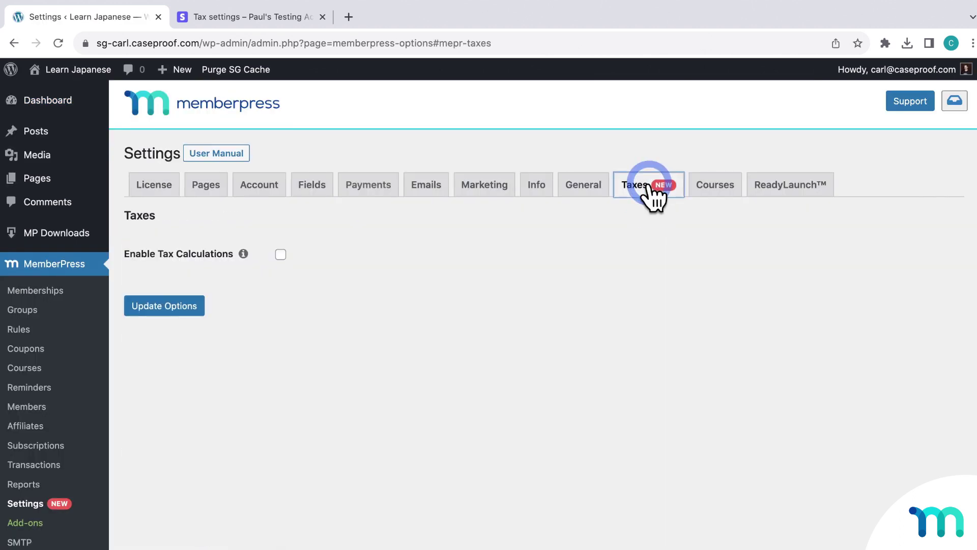
left_click(280, 255)
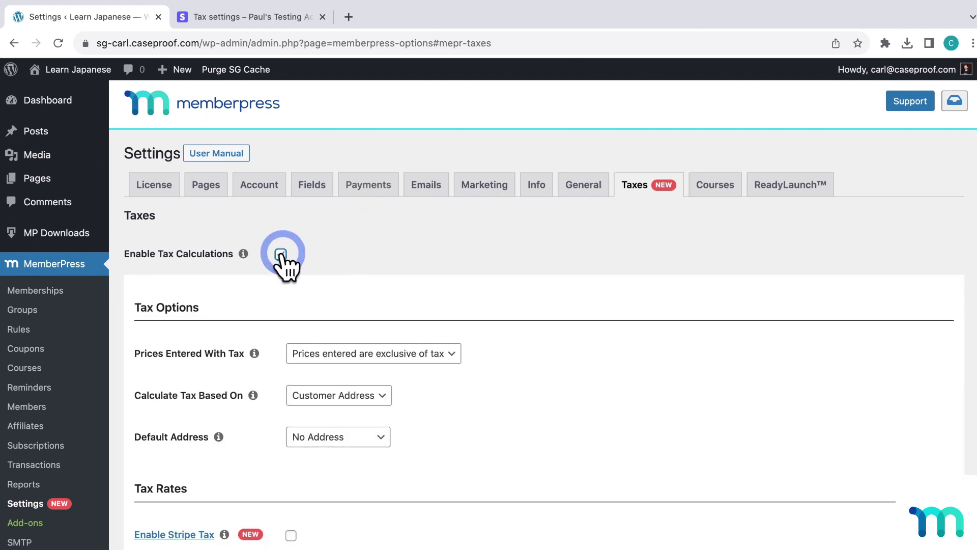
Enable Stripe Tax and set its payment method to Stripe.
scroll(497, 247, "down", 5)
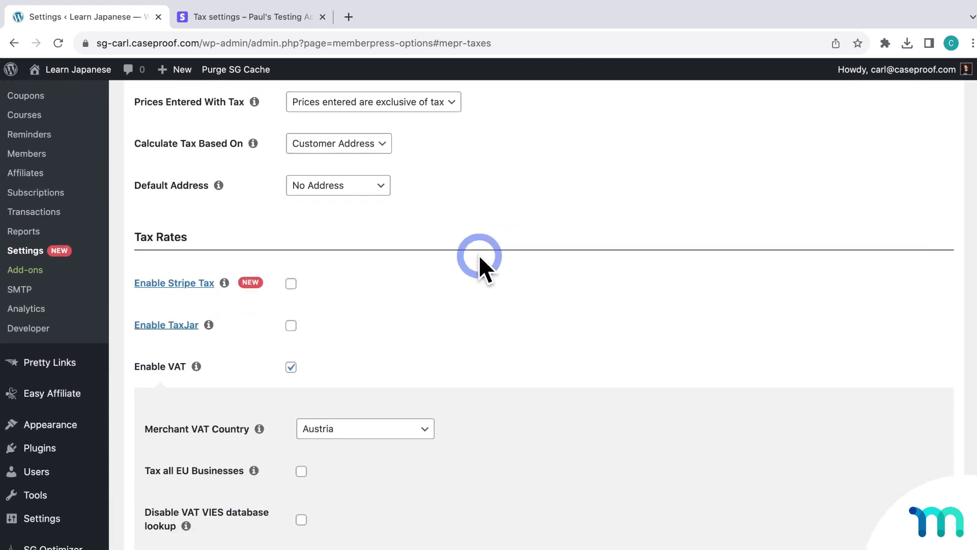
left_click(291, 264)
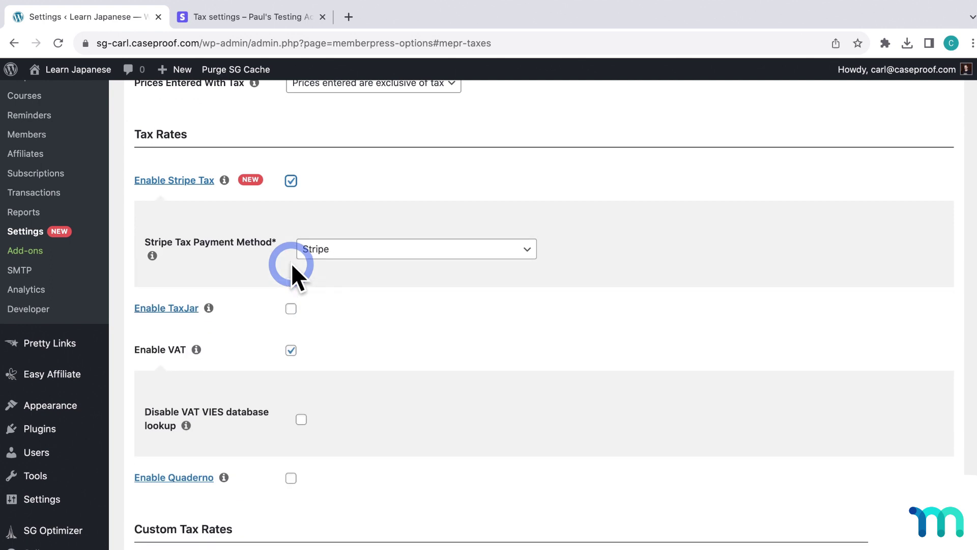
left_click(526, 248)
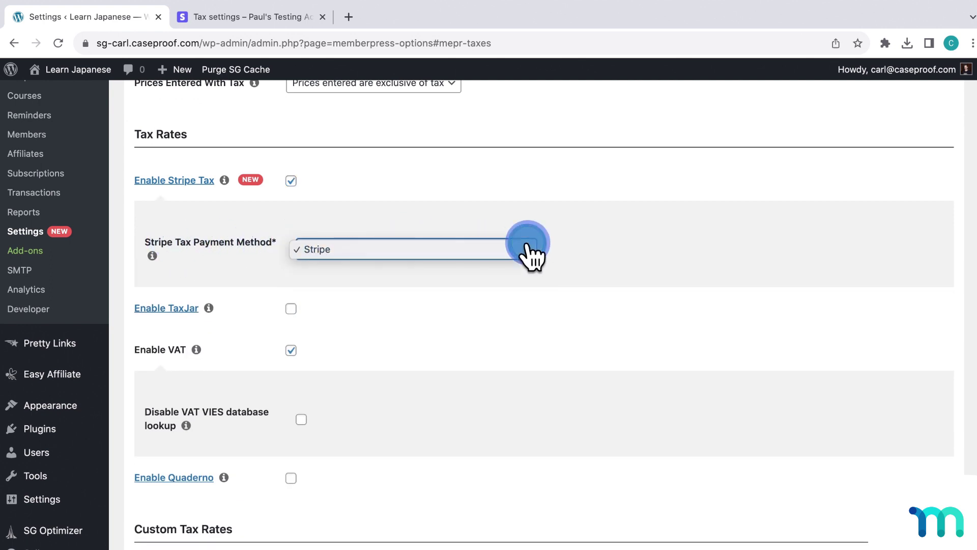
left_click(412, 250)
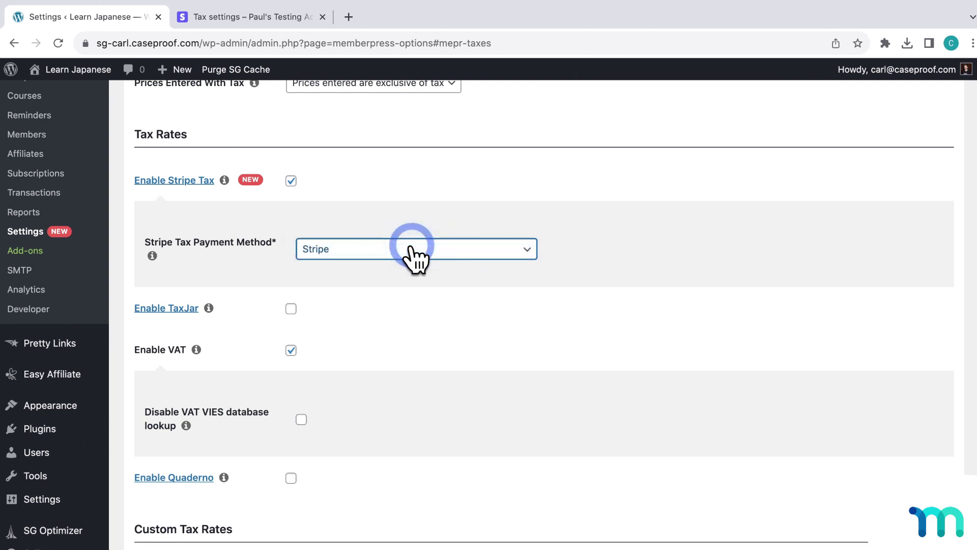
scroll(414, 254, "up", 3)
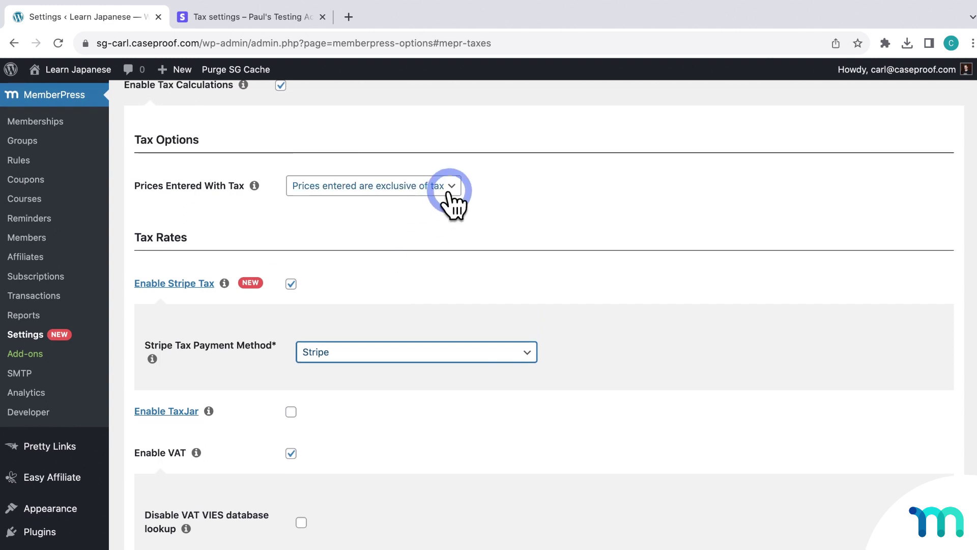
left_click(451, 188)
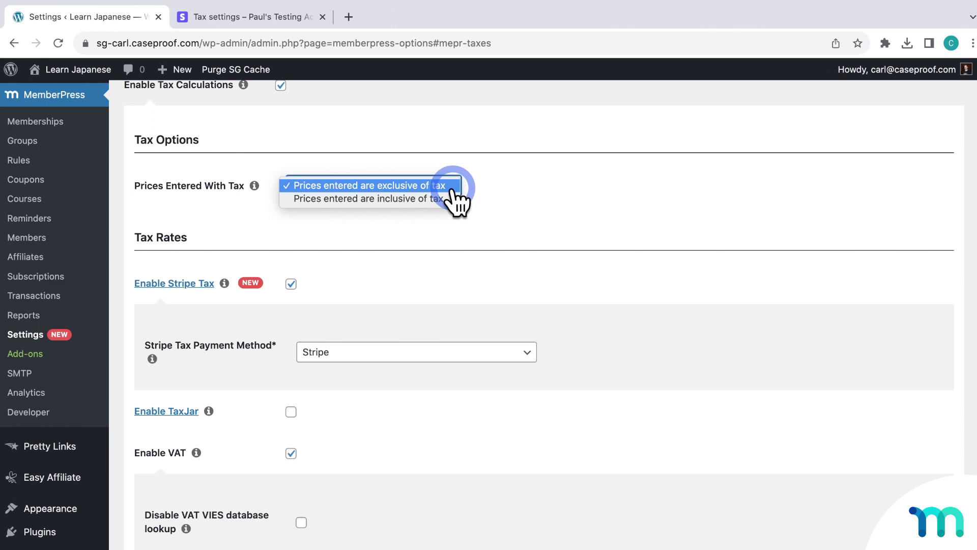
left_click(451, 186)
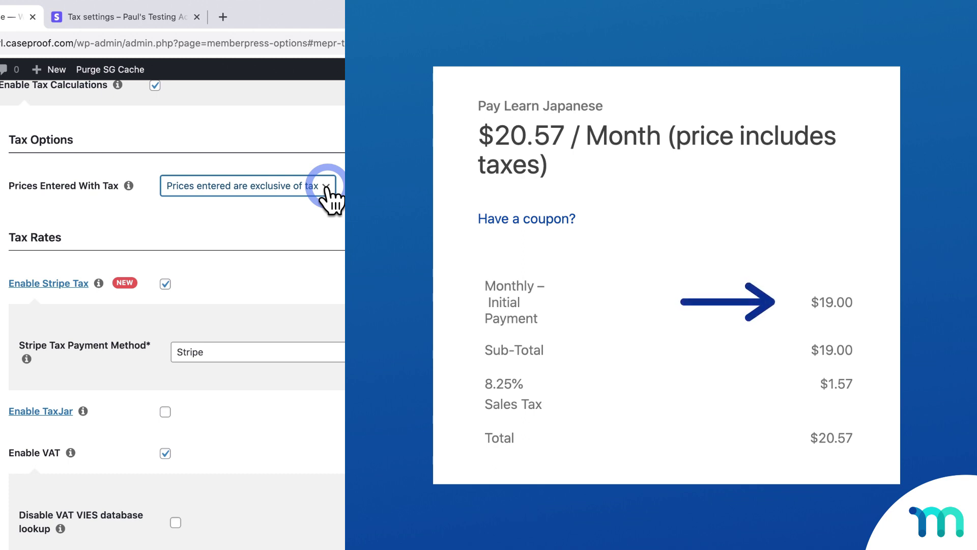
Set Prices Entered With Tax to inclusive of tax, giving $17.55 plus $1.45 tax.
left_click(327, 188)
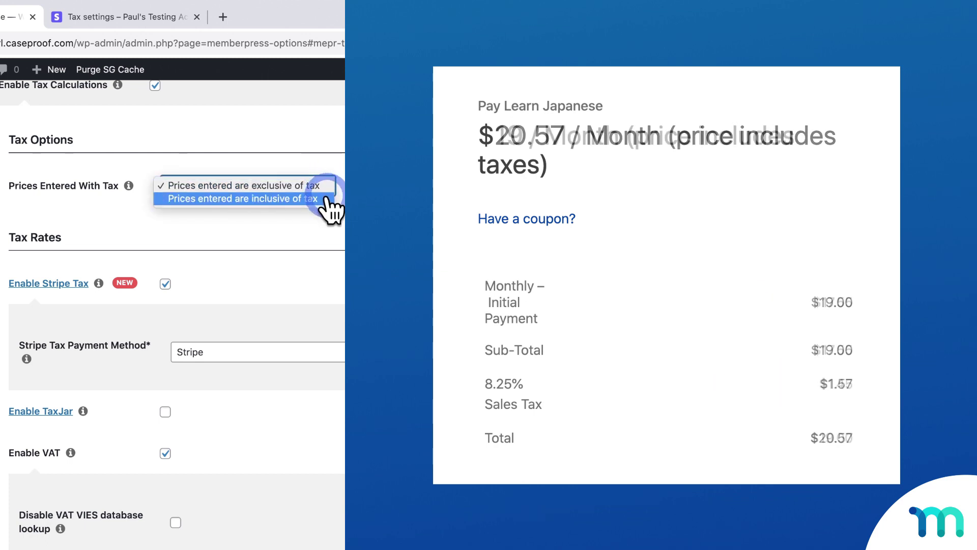
left_click(326, 198)
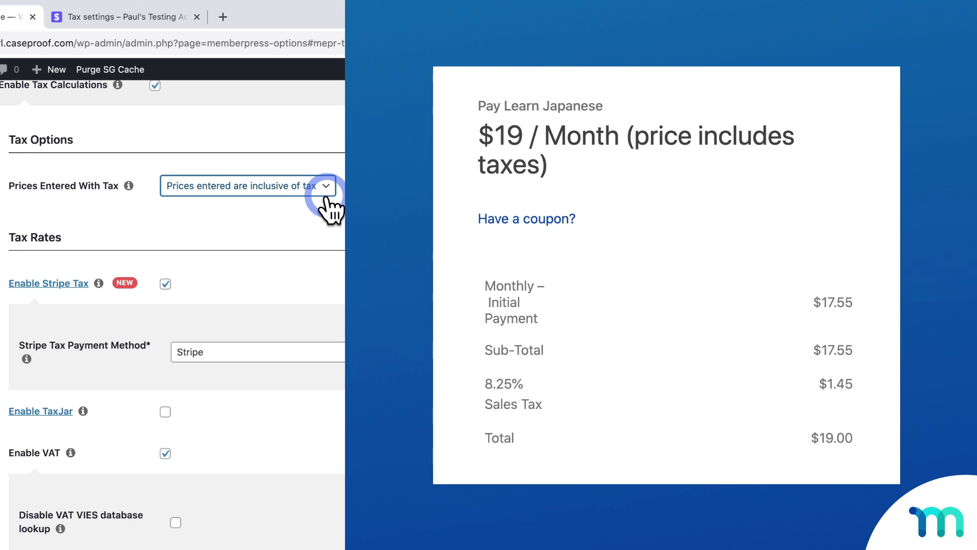
left_click(327, 194)
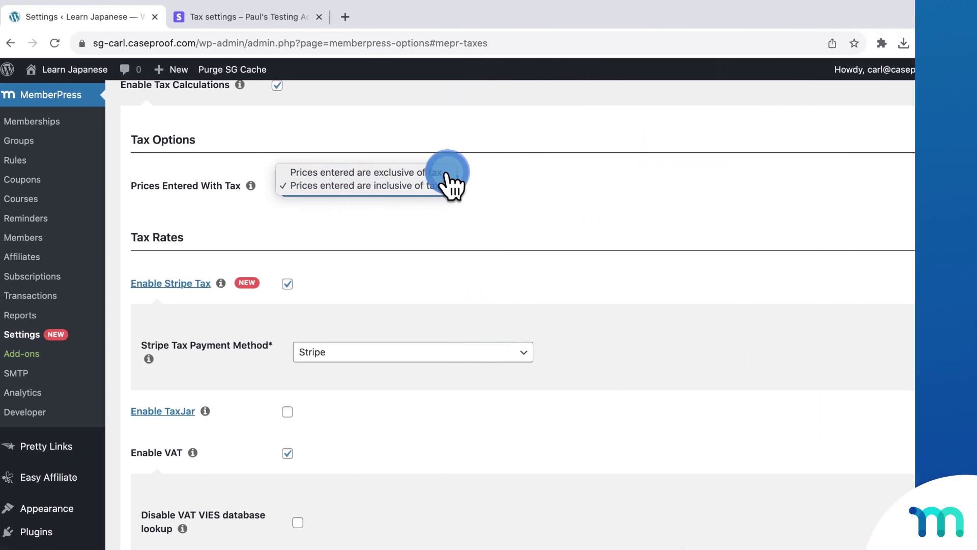
Switch to prices exclusive of tax, save the tax options, and return to Stripe's Tax settings.
left_click(446, 173)
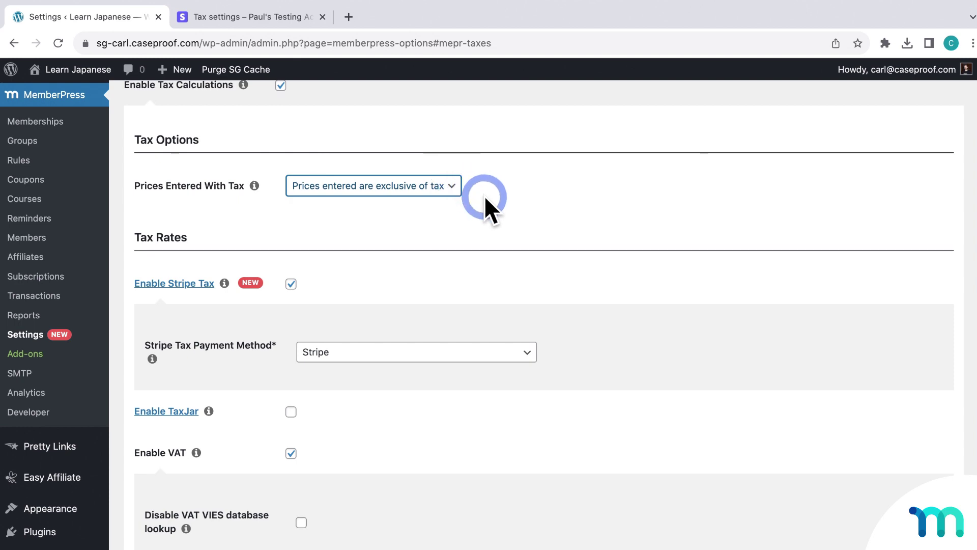
scroll(498, 201, "down", 5)
left_click(198, 496)
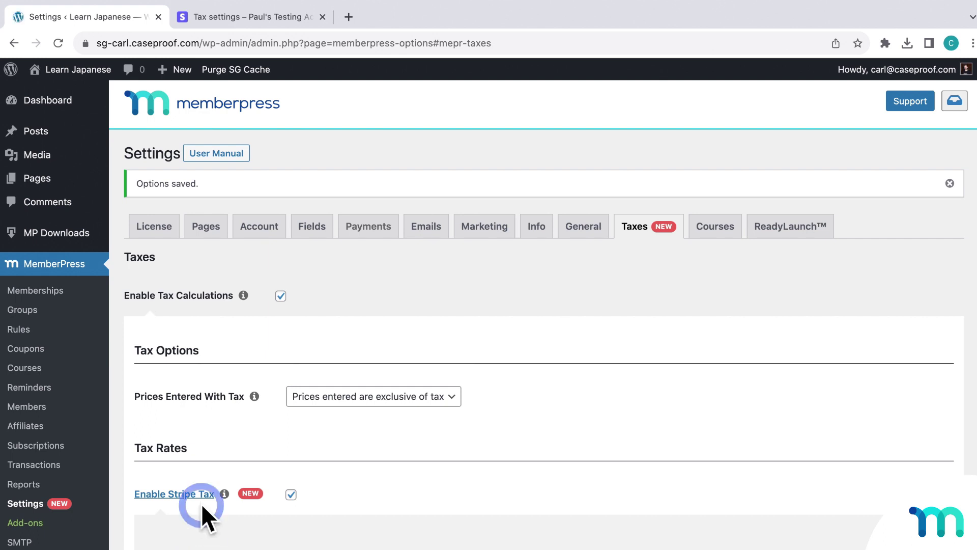
left_click(301, 19)
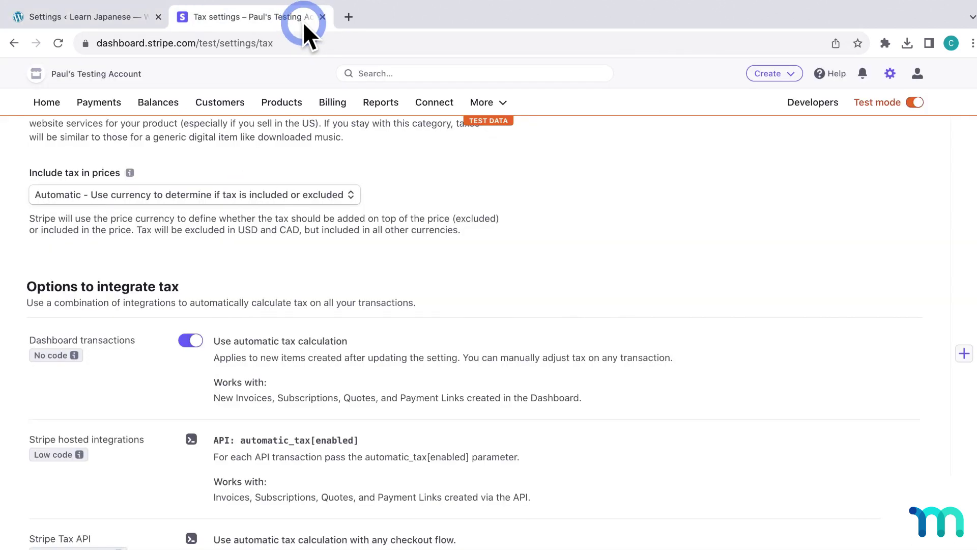
Go through More > Tax to the Registrations tab listing six active tax registrations.
scroll(520, 185, "up", 6)
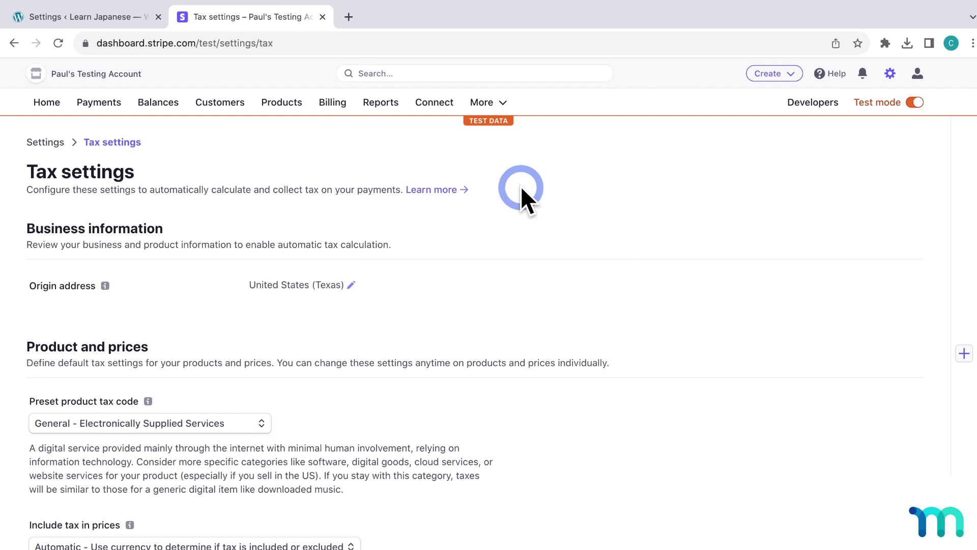
left_click(503, 103)
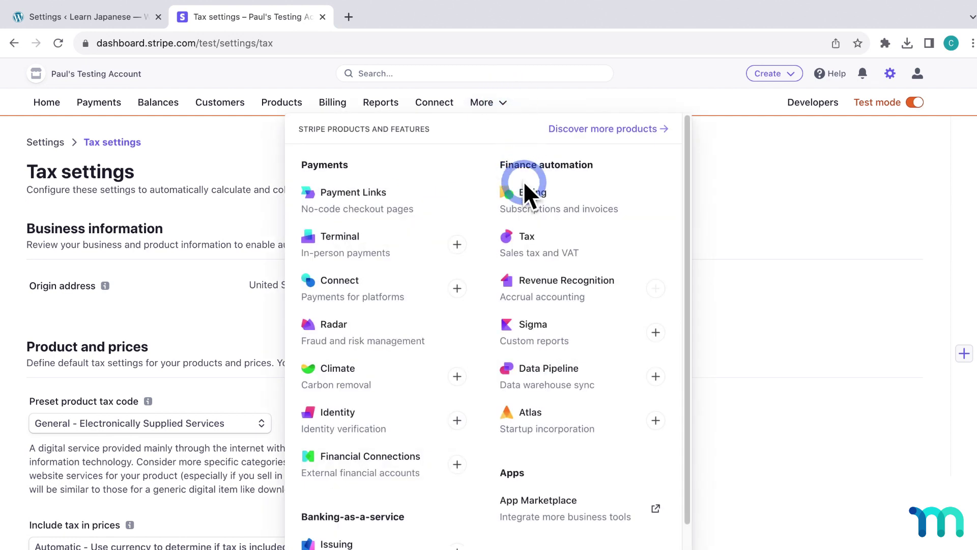
left_click(532, 238)
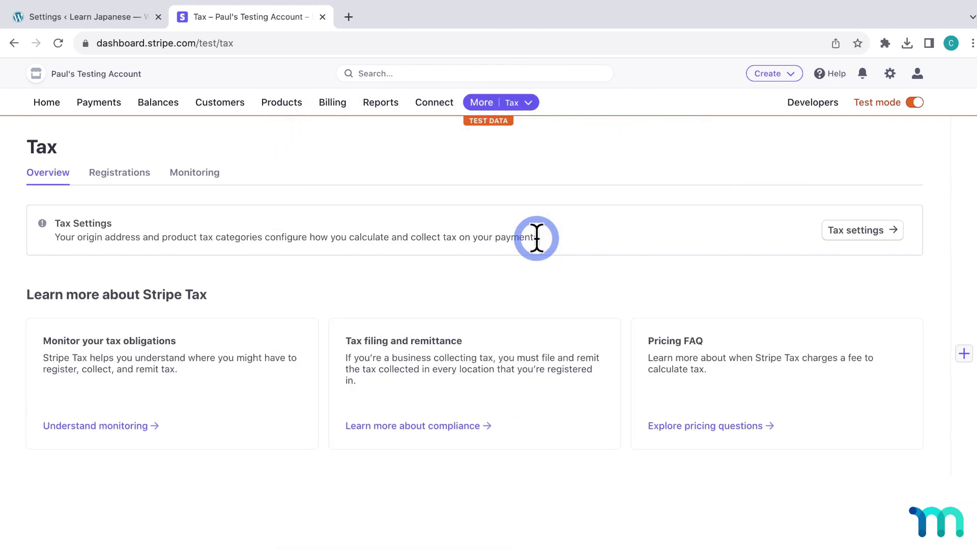
left_click(136, 173)
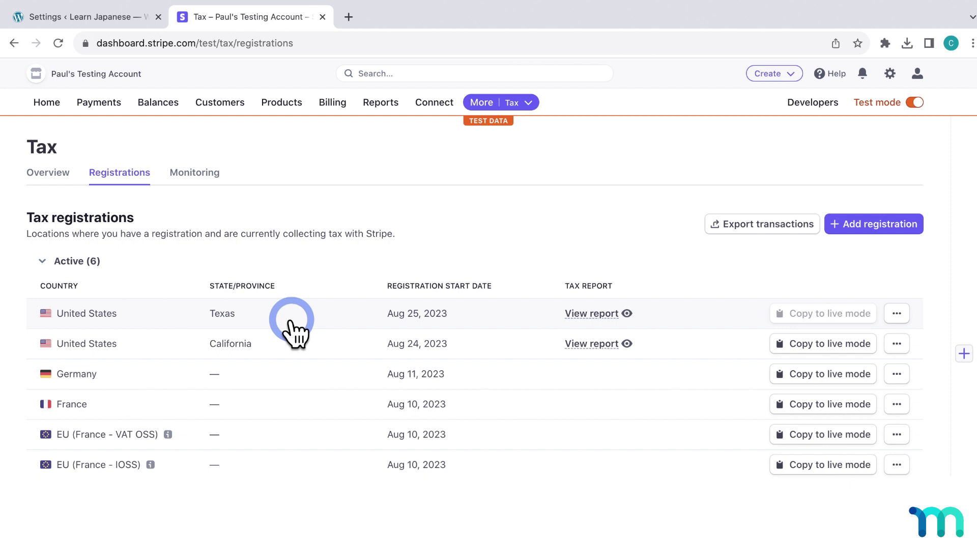
Open the Learn Japanese Visit Site link in an incognito window.
left_click(116, 20)
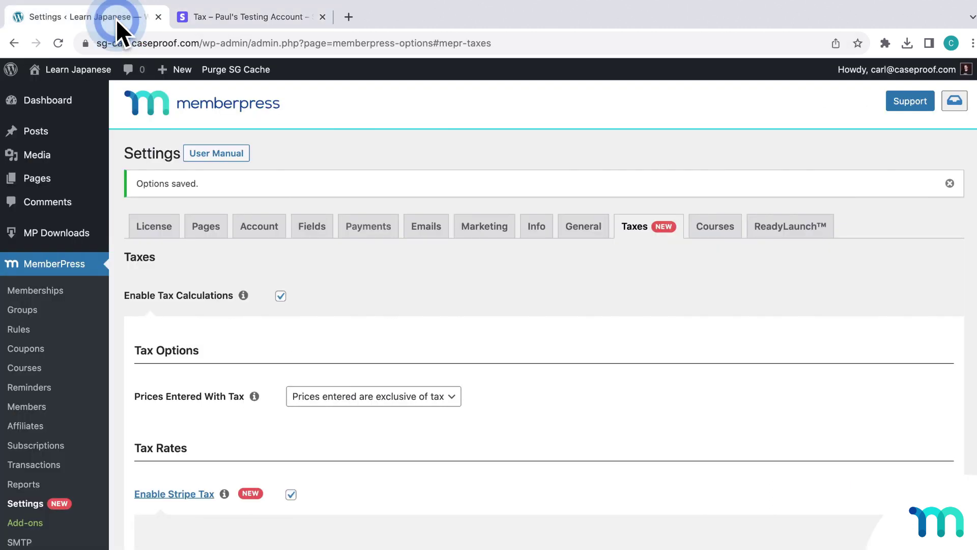
mouse_move(46, 73)
right_click(74, 87)
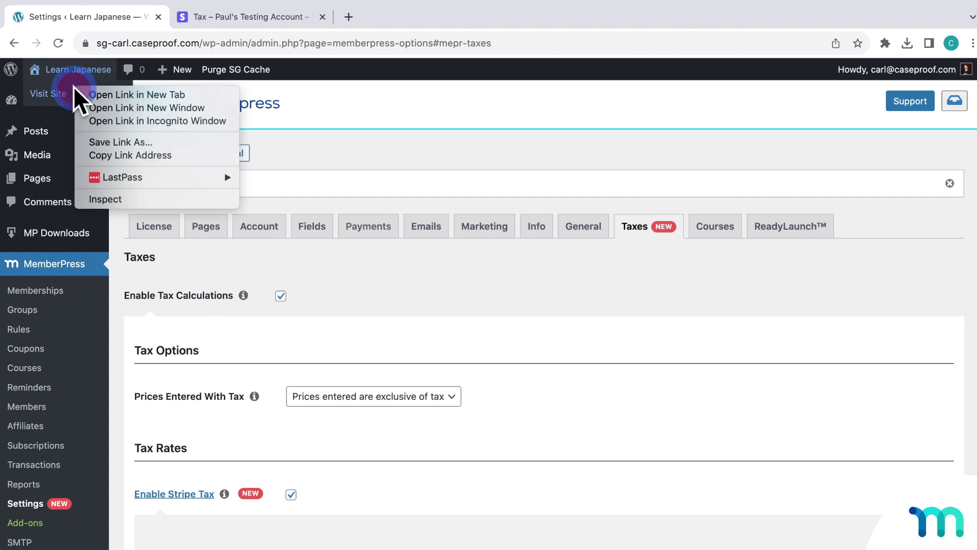
left_click(224, 121)
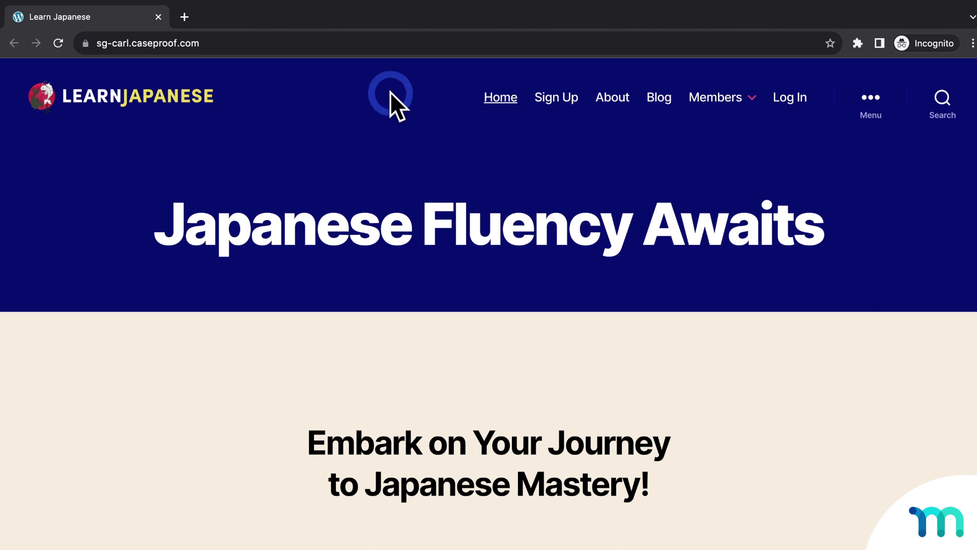
Go to the Sign Up pricing page and choose the $19/month Monthly plan.
left_click(553, 96)
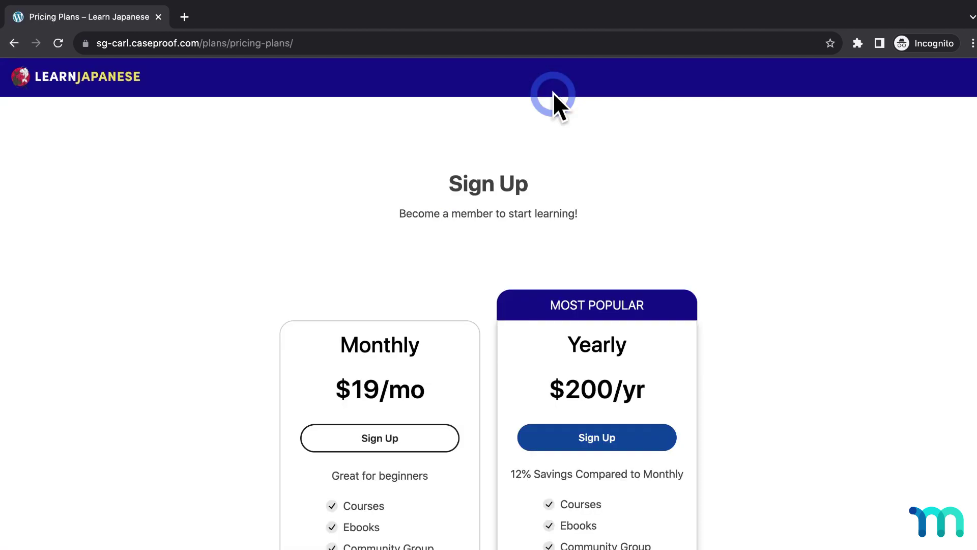
left_click(415, 439)
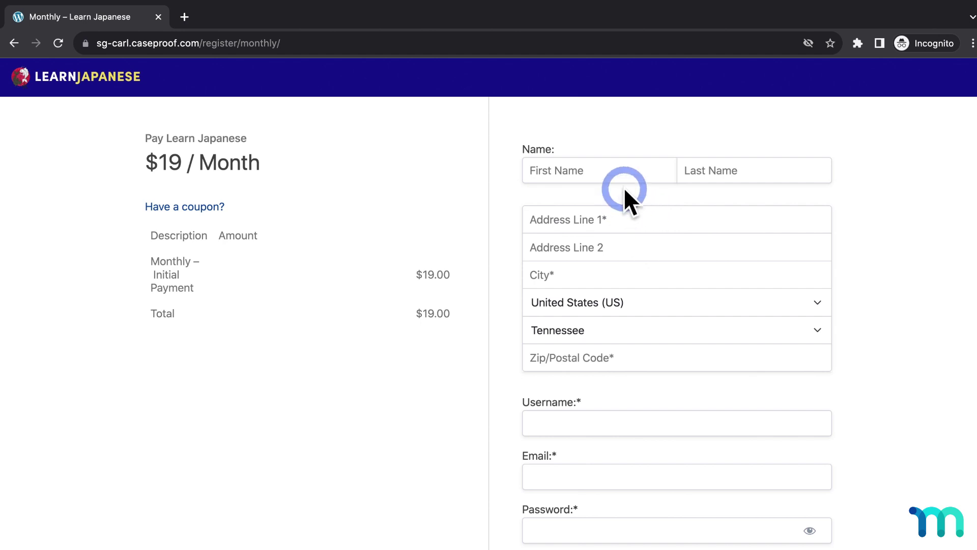
Enter the buyer's first and last name, street address and city.
left_click(627, 174)
type("Tax")
key("Tab")
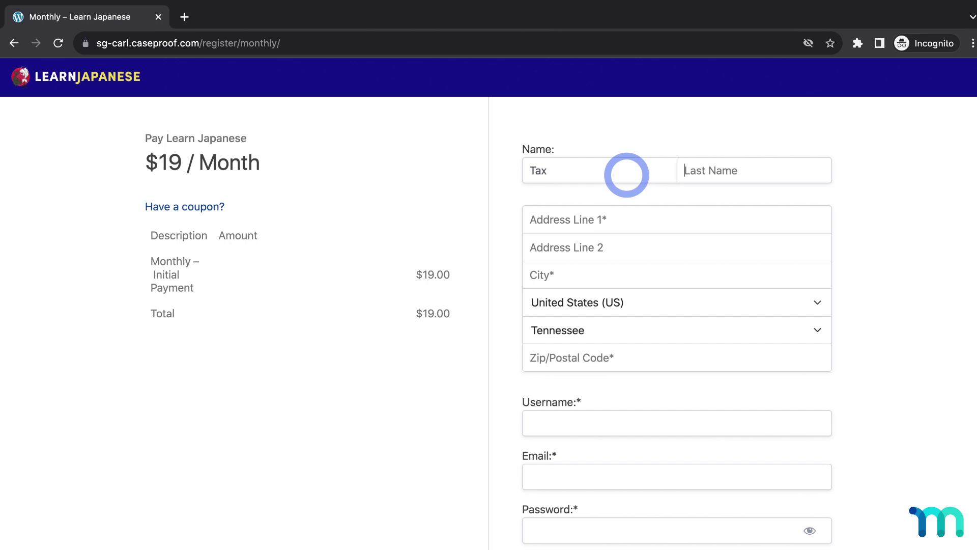
type("Man")
key("Tab")
type("11")
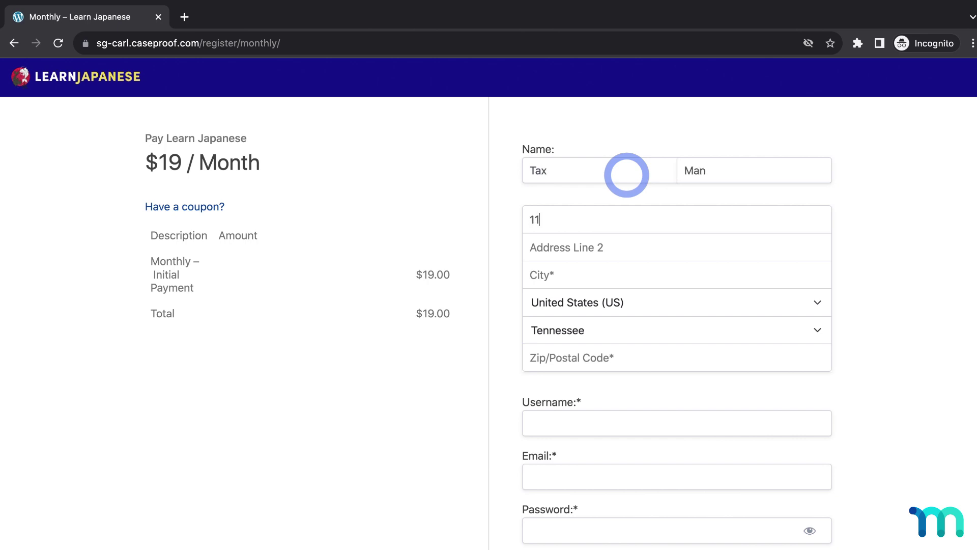
type("1 Main Street")
key("Tab")
type("Vidor")
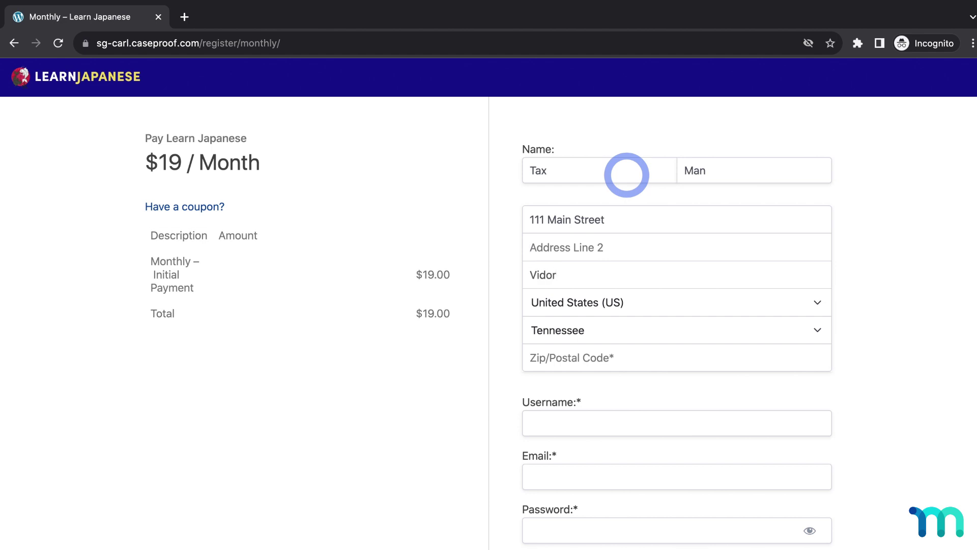
Choose Texas as the state and enter the ZIP code so 8.25% sales tax applies.
left_click(655, 329)
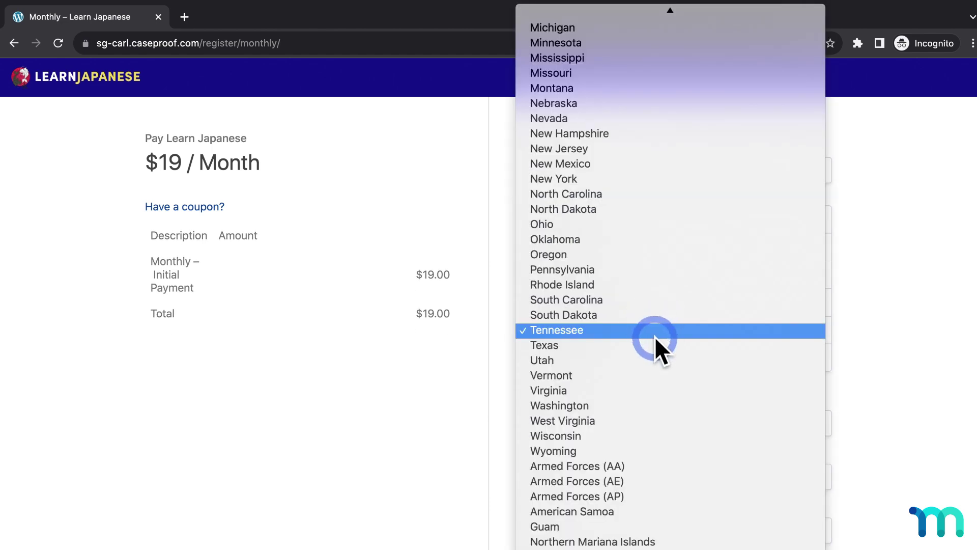
left_click(656, 345)
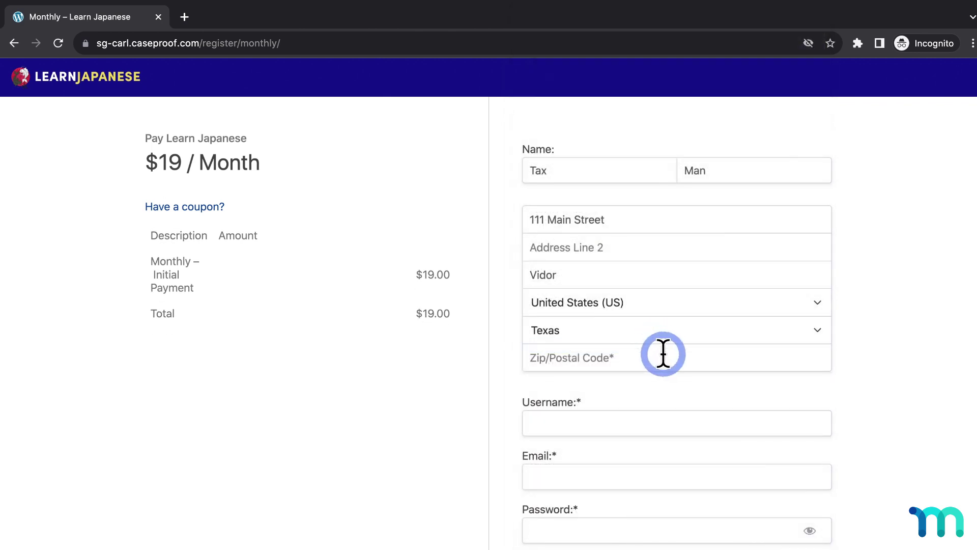
left_click(663, 354)
type("77662")
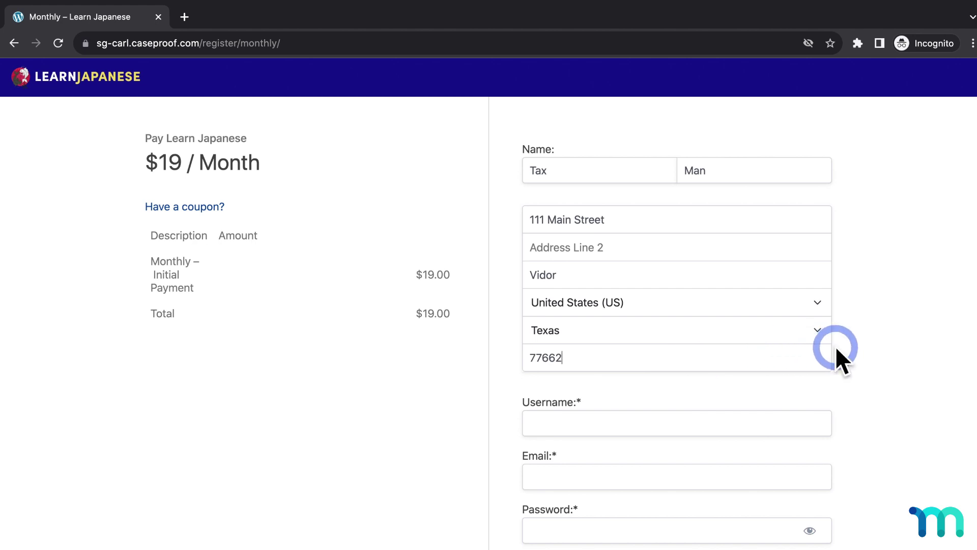
left_click(852, 349)
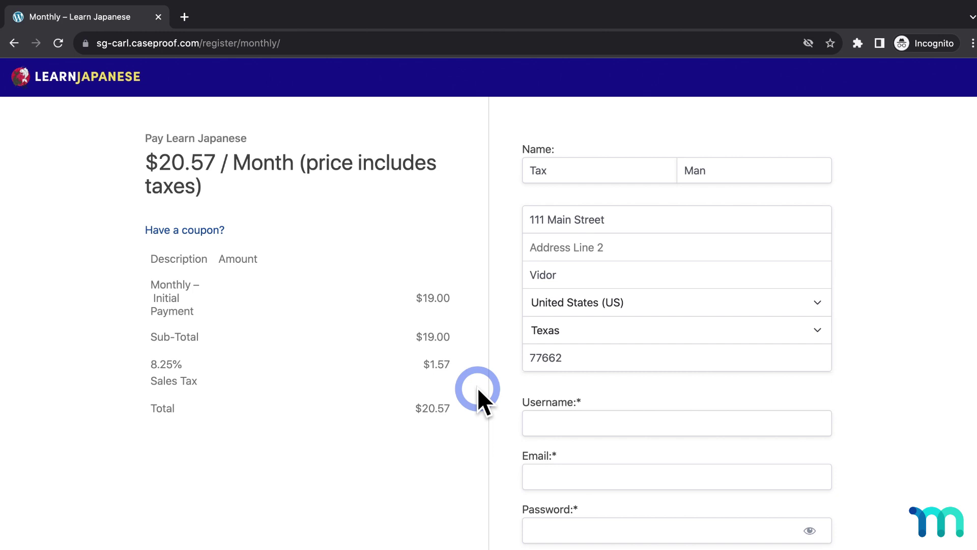
Fill in the account username, email address and password, confirming the password.
scroll(477, 386, "down", 5)
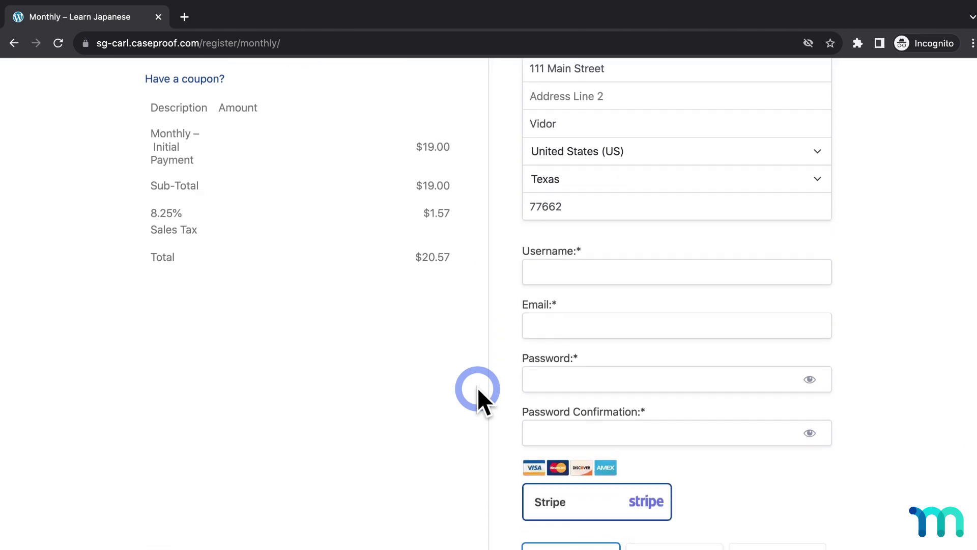
left_click(774, 181)
type("taxman")
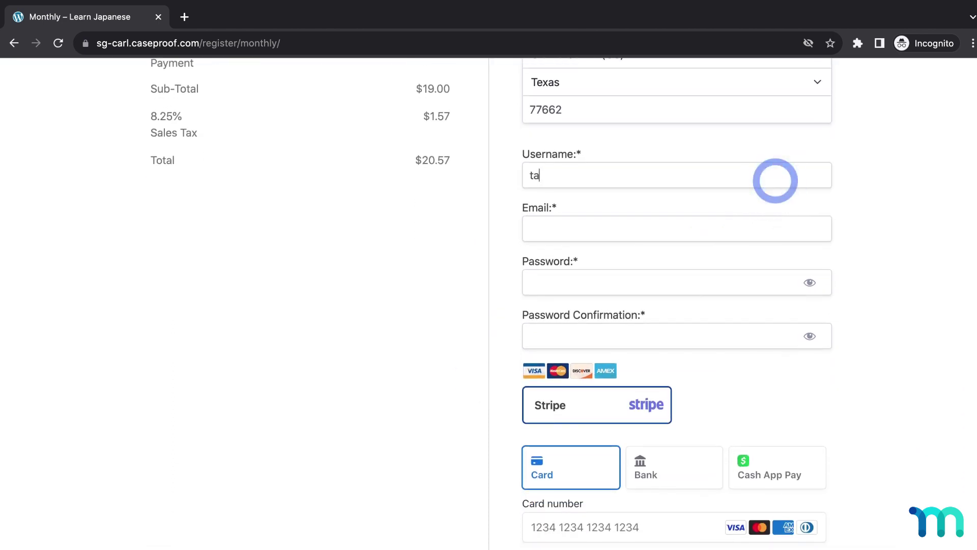
key("Tab")
type("taxman@email.com")
key("Tab")
type("•••••••")
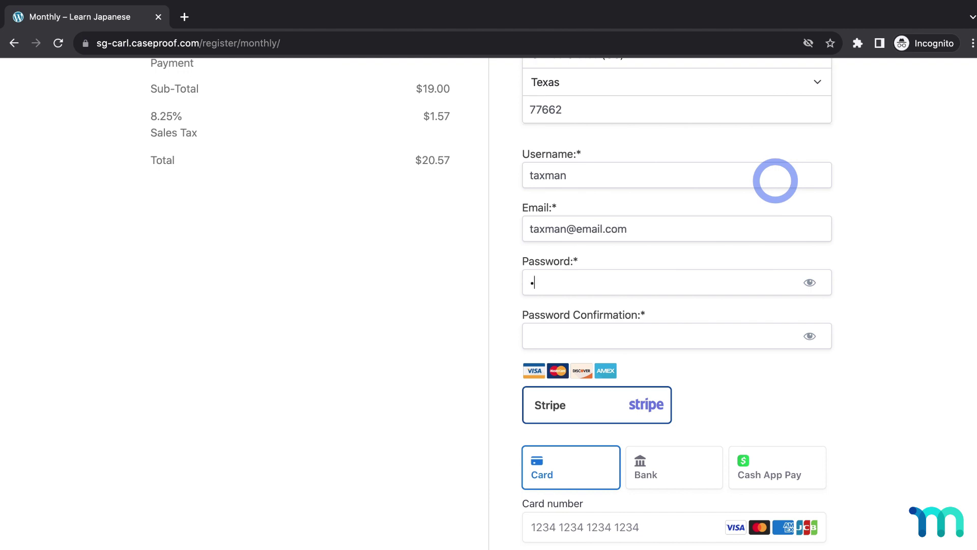
key("Tab")
type("•••••••")
Enter the Stripe test card number, expiry and CVC, then submit the $20.57 signup.
scroll(779, 222, "down", 5)
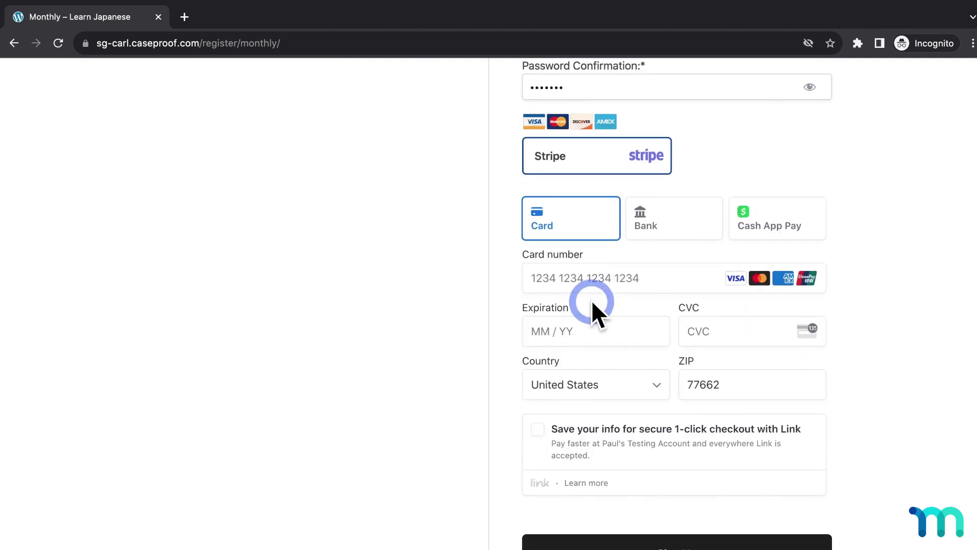
left_click(591, 281)
type("4242424242424242")
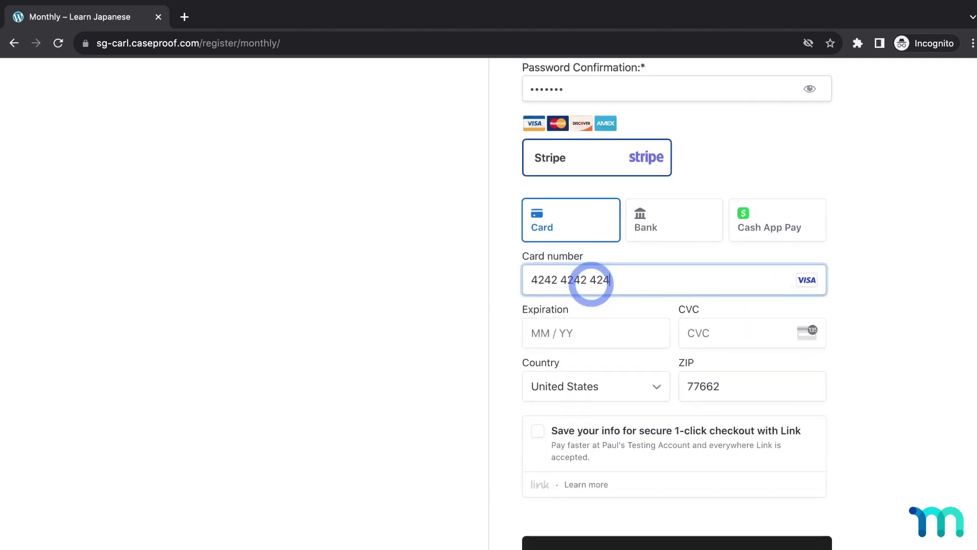
left_click(616, 328)
type("11 / ")
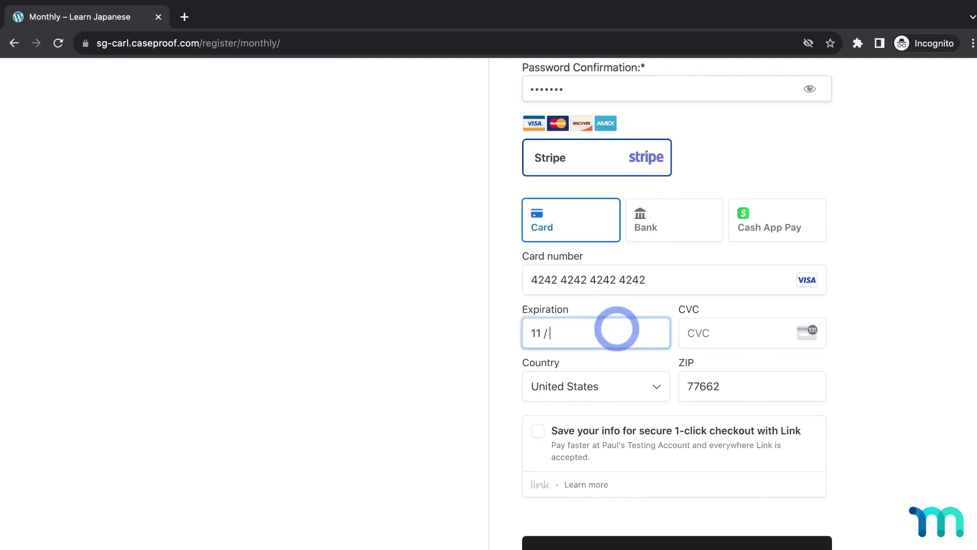
type("26")
left_click(720, 336)
type("111")
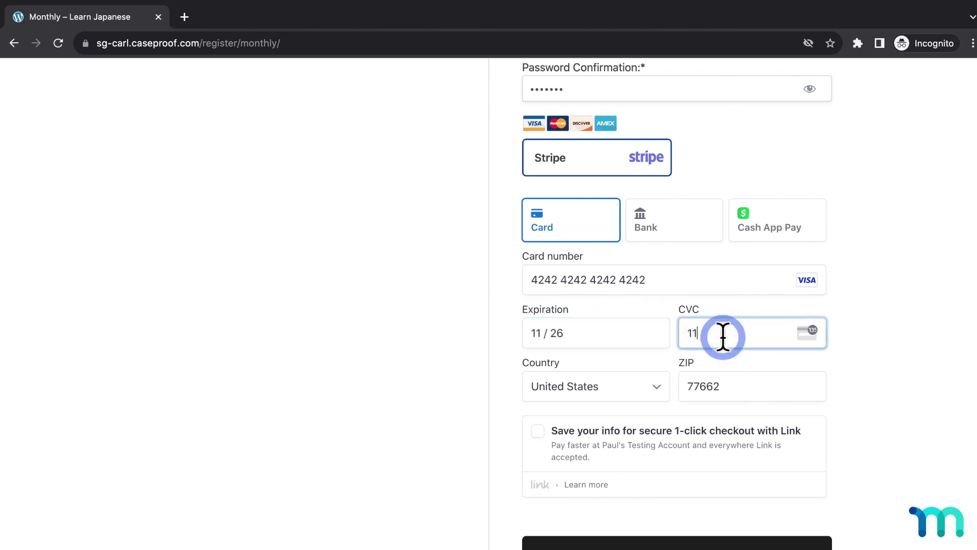
left_click(881, 340)
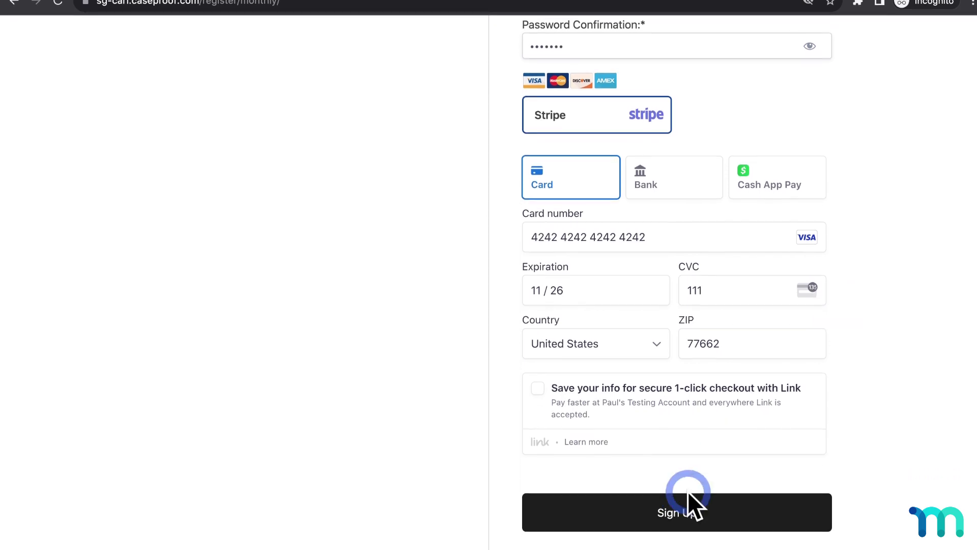
left_click(684, 545)
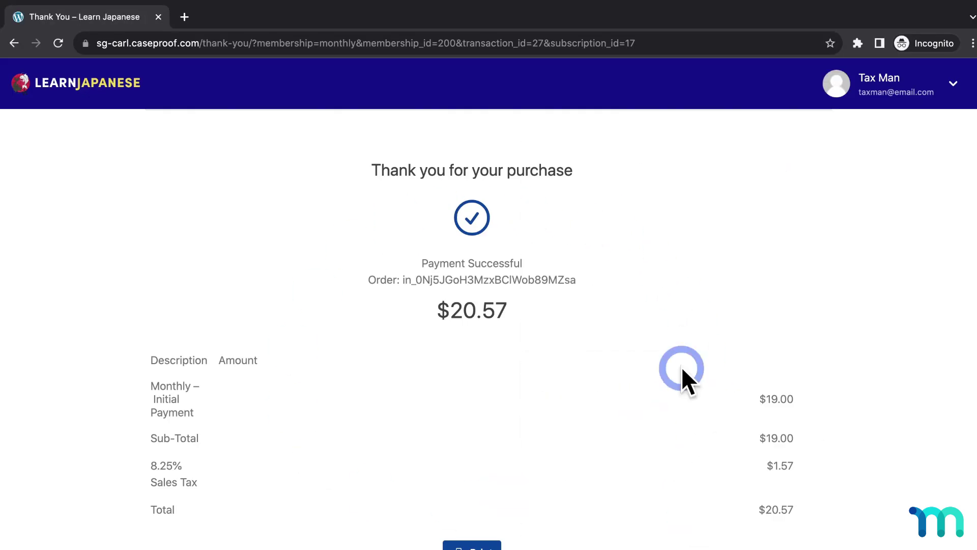
Open the member account's Payments history showing the August 25, 2023 Monthly invoice at $20.57.
scroll(375, 356, "down", 1)
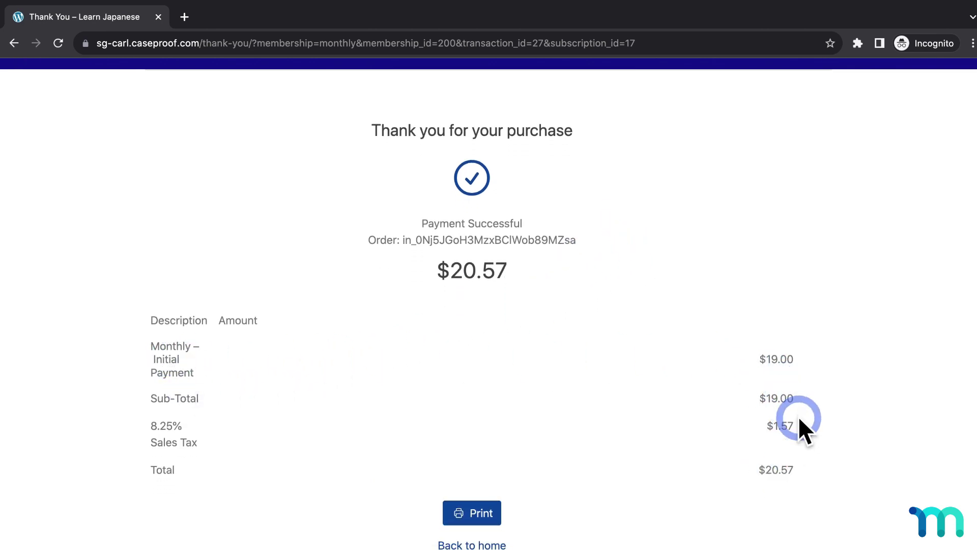
scroll(798, 416, "up", 1)
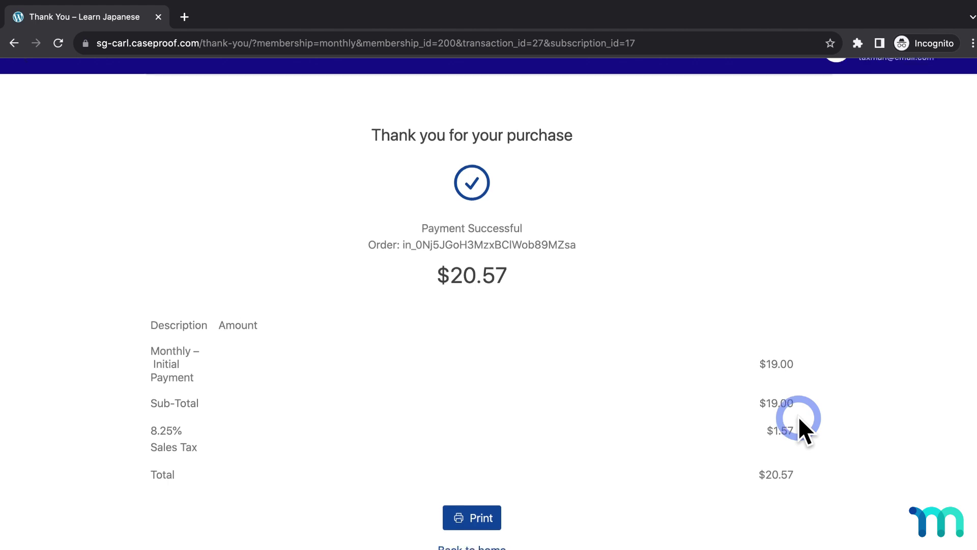
left_click(954, 83)
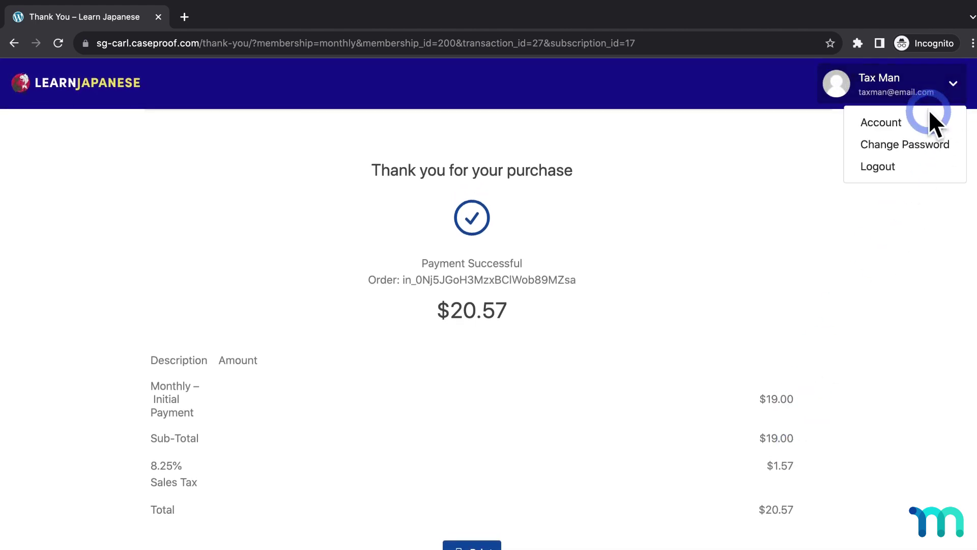
left_click(903, 125)
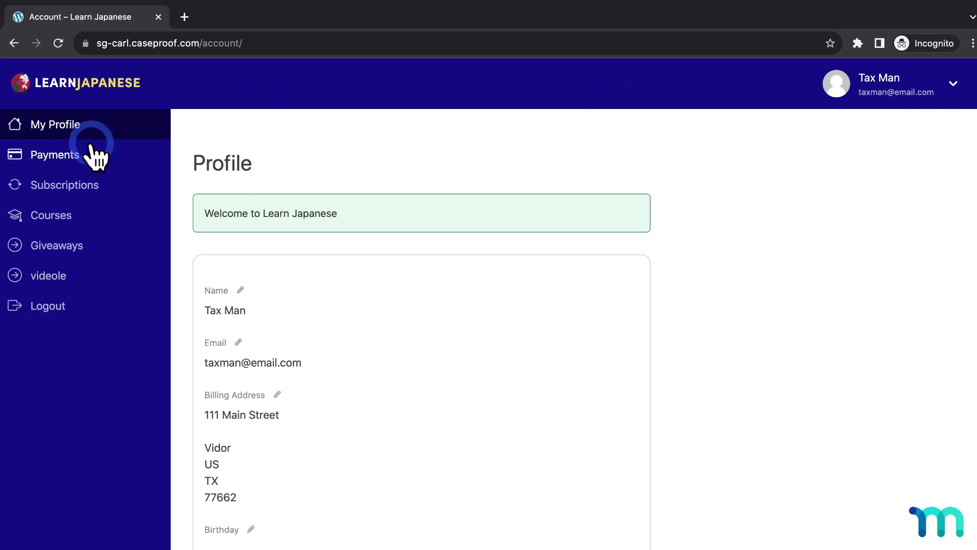
left_click(72, 154)
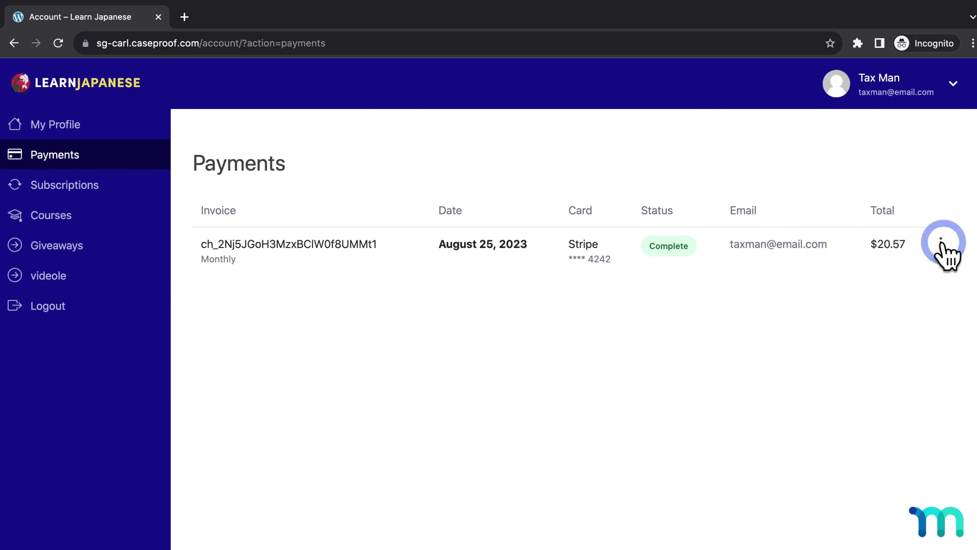
View the $20.57 payment's PDF invoice with its 8.25% Sales Tax line, then close it.
left_click(940, 243)
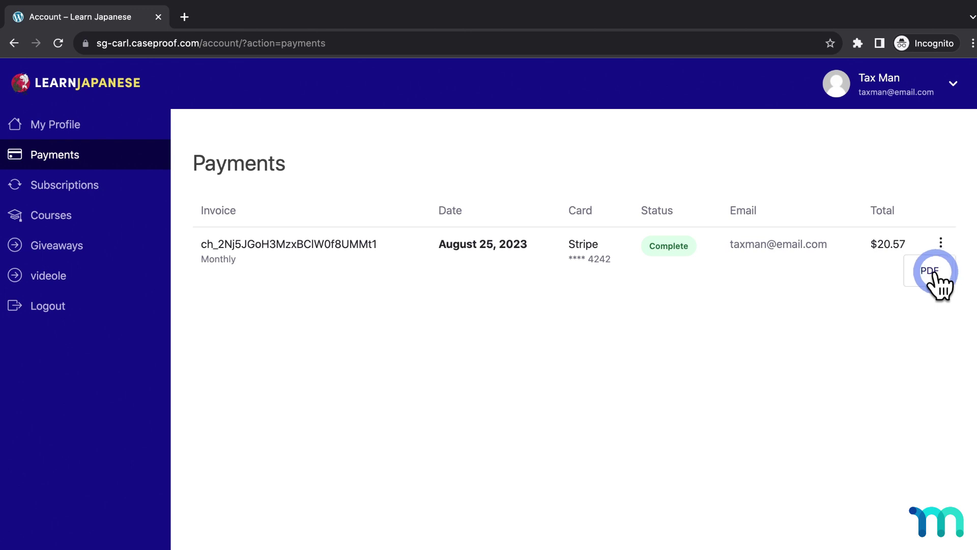
left_click(930, 271)
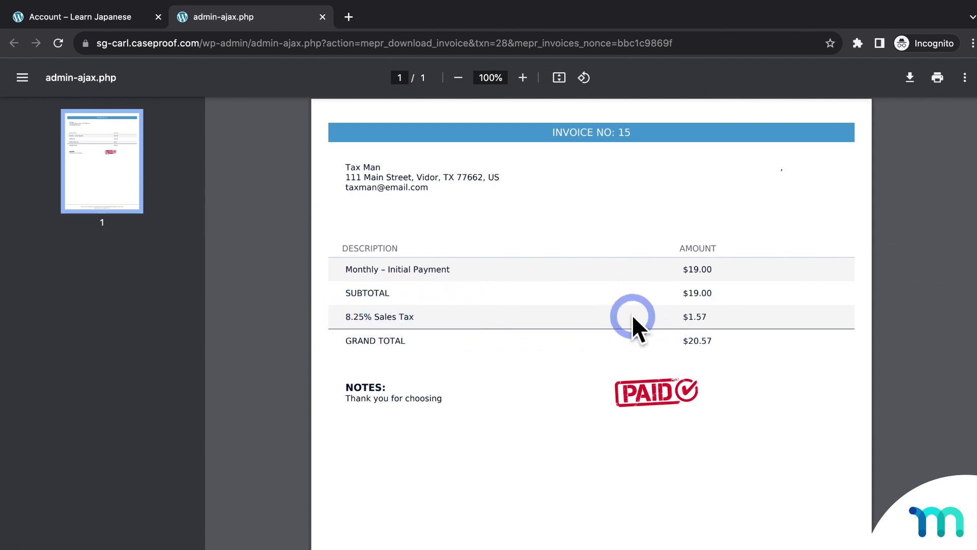
left_click(322, 17)
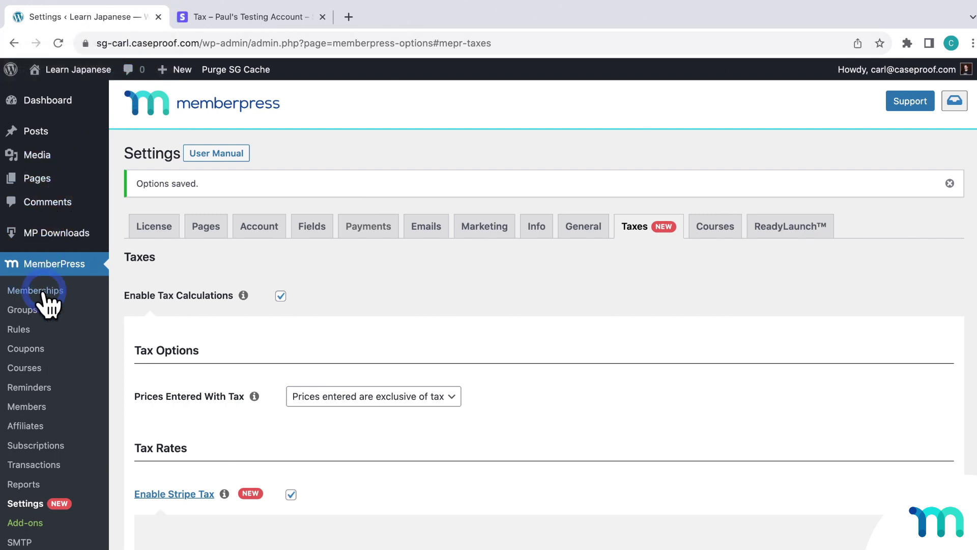
Review transaction 28's $19.00 sub-total and $1.57 tax at 8.250%, then return to Stripe.
left_click(44, 464)
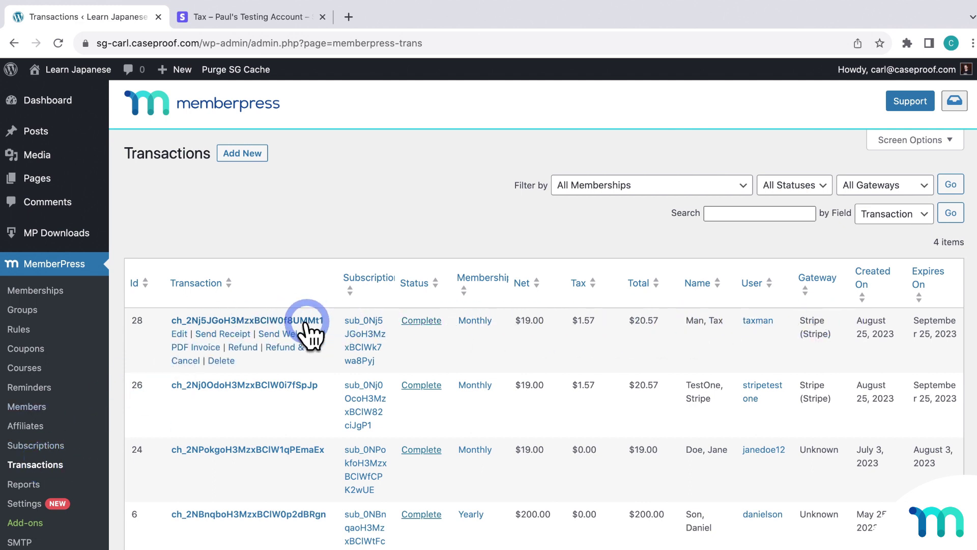
left_click(271, 320)
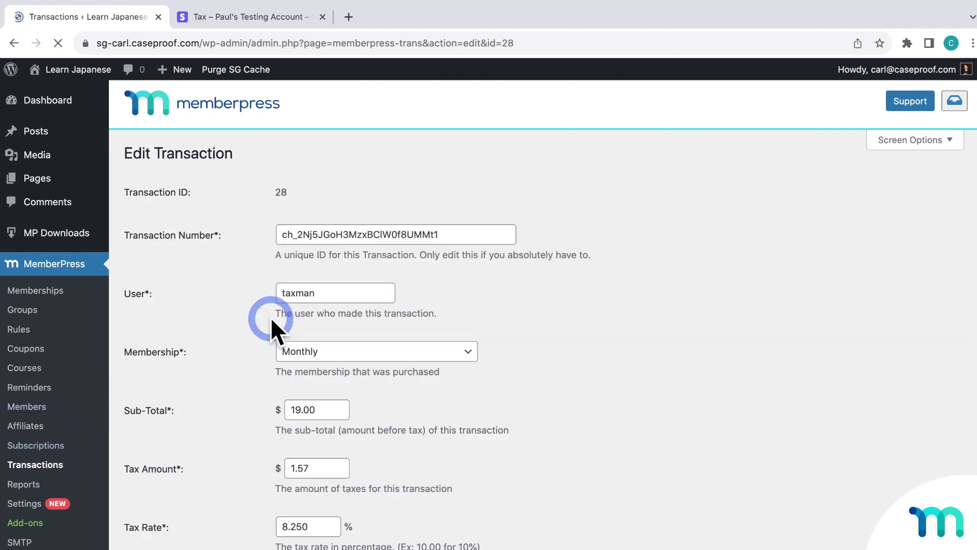
left_click(572, 309)
scroll(572, 310, "down", 3)
scroll(572, 307, "down", 2)
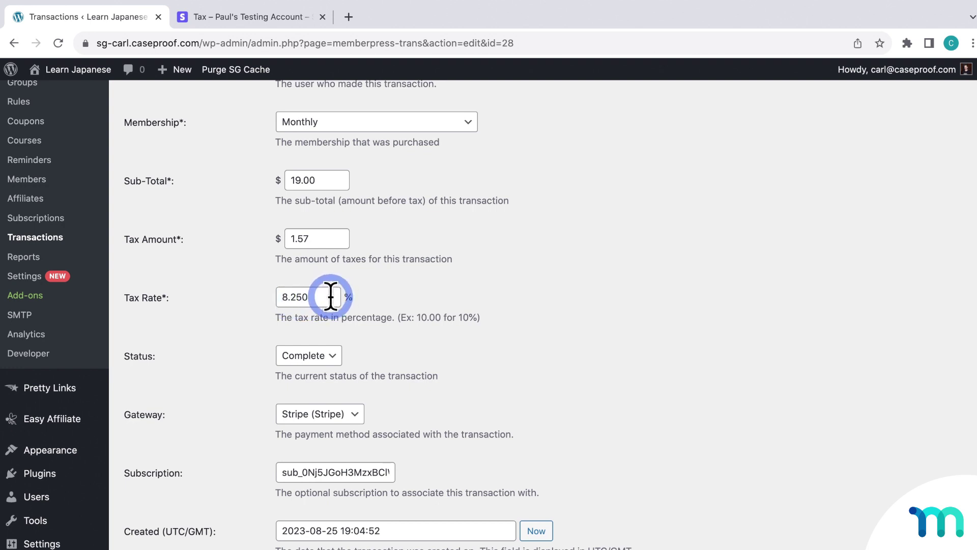
left_click(247, 18)
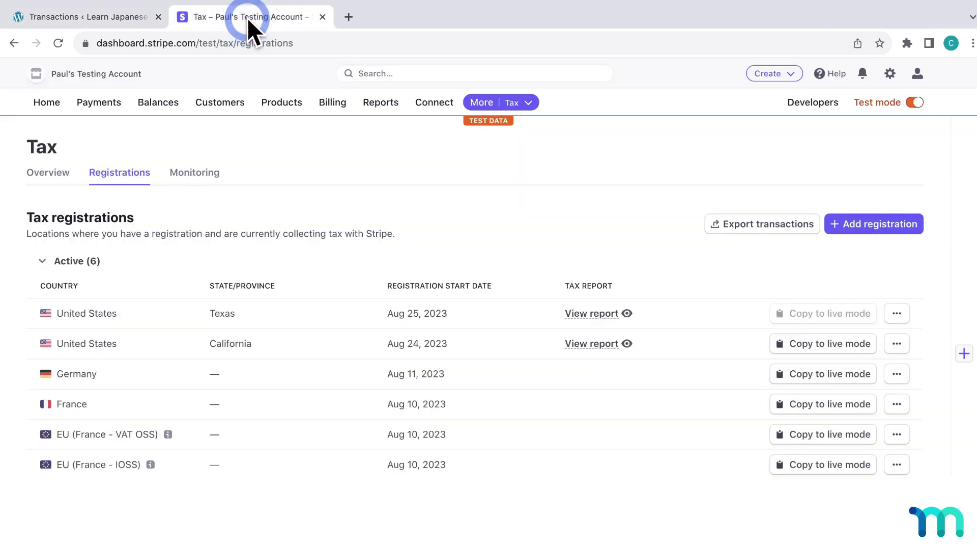
Check the latest $20.57 Stripe payment's $0.90 fee and $19.67 net, then open Stripe Tax.
left_click(108, 102)
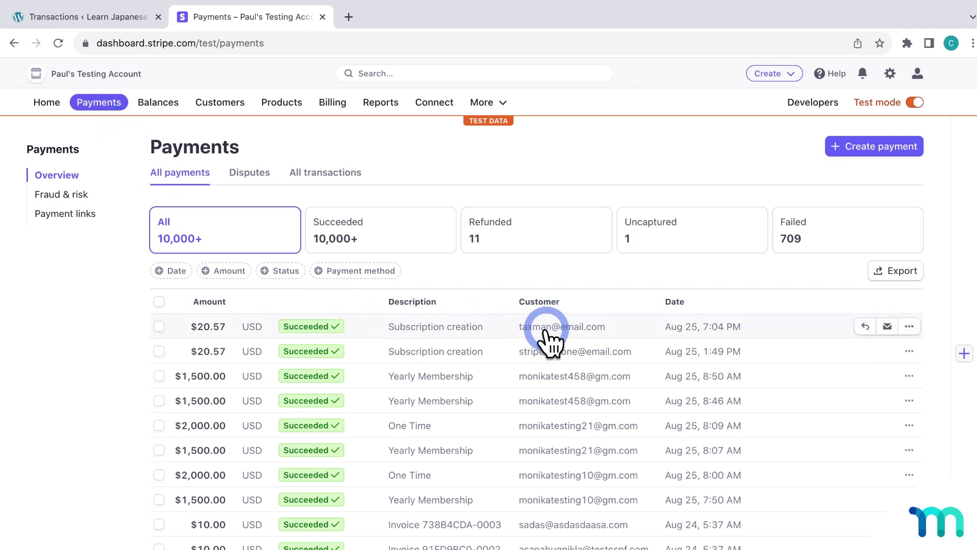
left_click(404, 328)
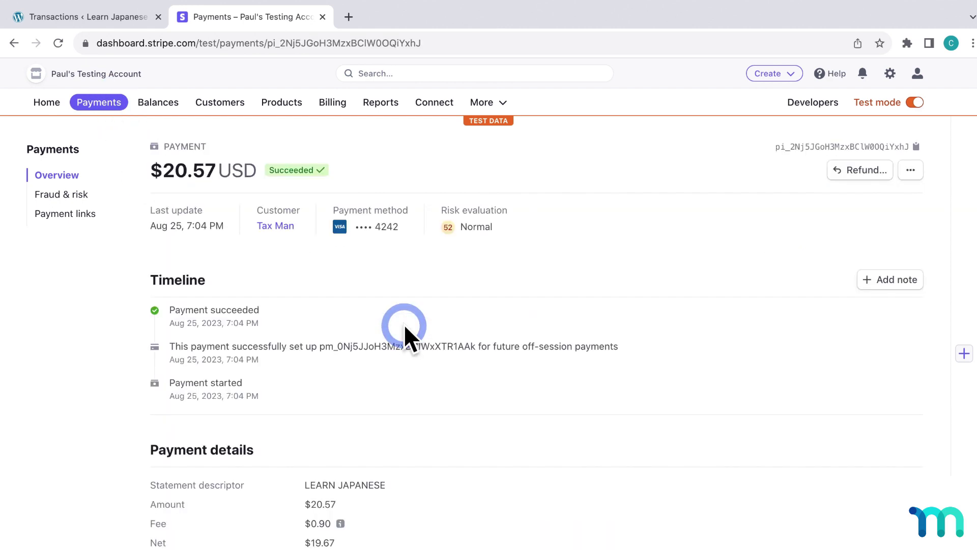
scroll(404, 338, "down", 5)
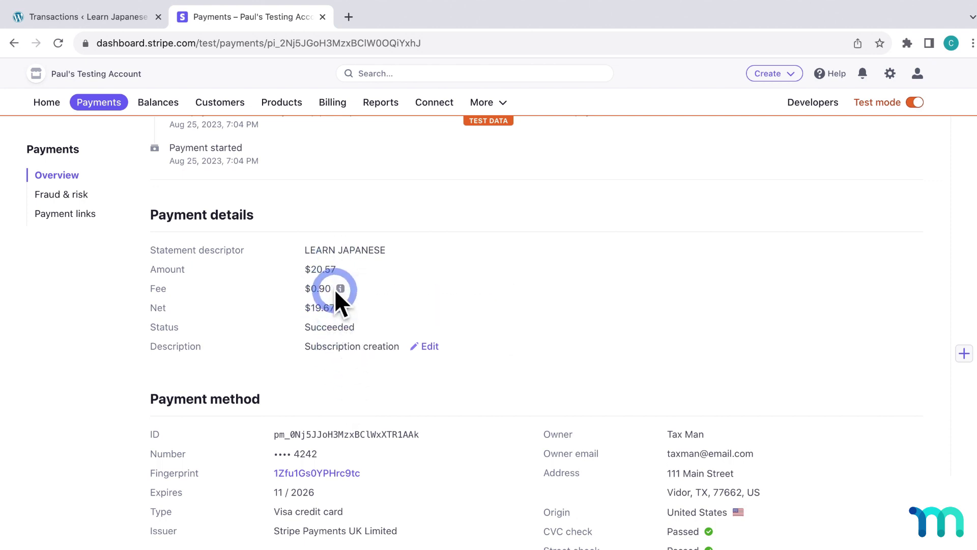
left_click(489, 102)
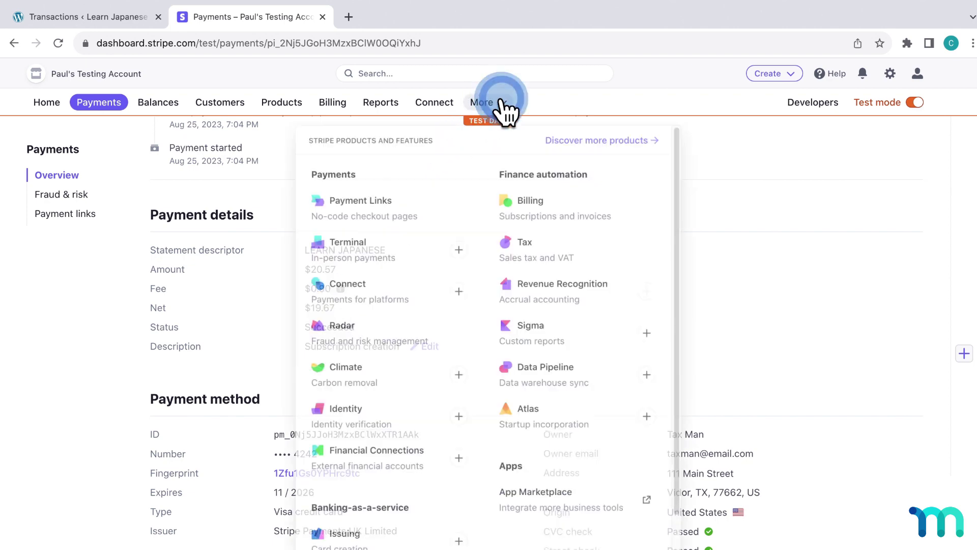
left_click(527, 237)
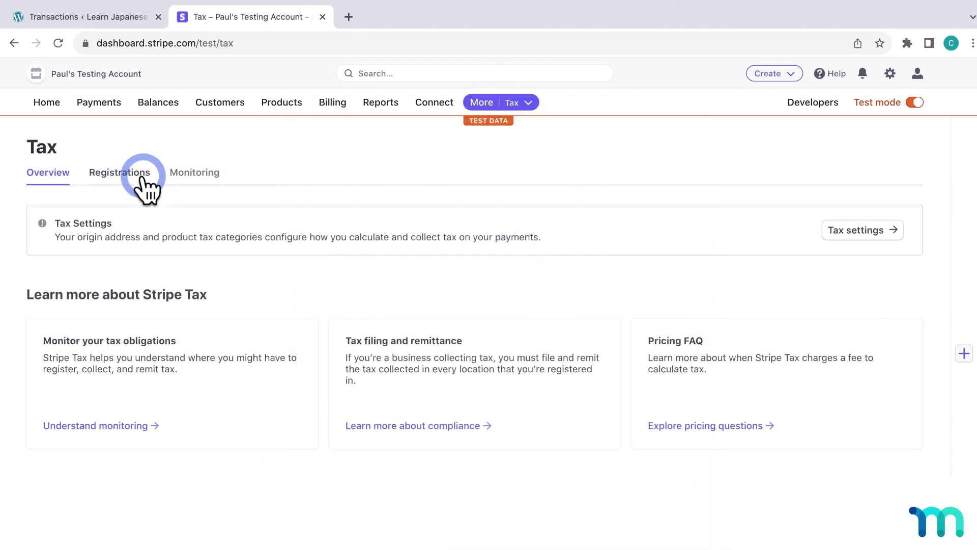
Run Texas's Monthly Aug 2023 tax report: $19.00 sales, $1.19 state and $0.39 local tax.
left_click(135, 175)
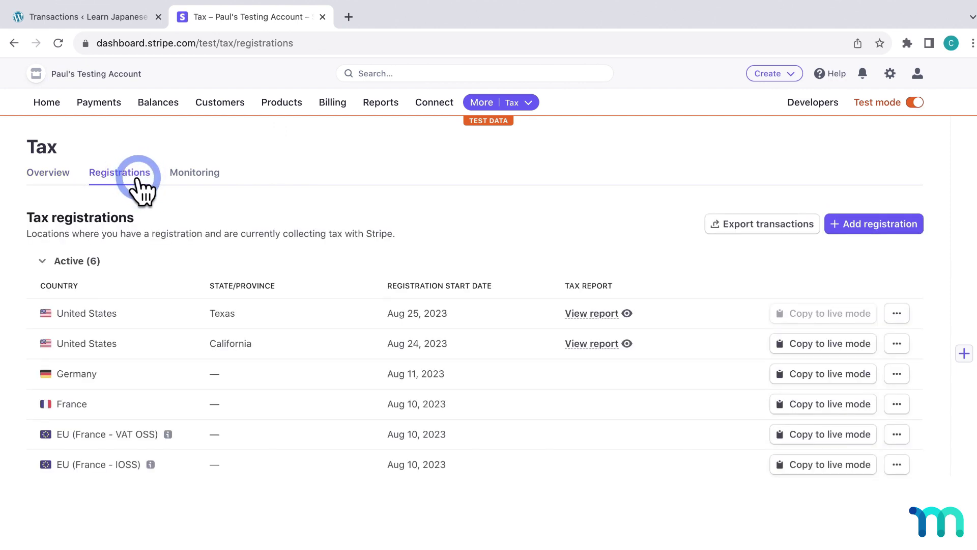
left_click(586, 314)
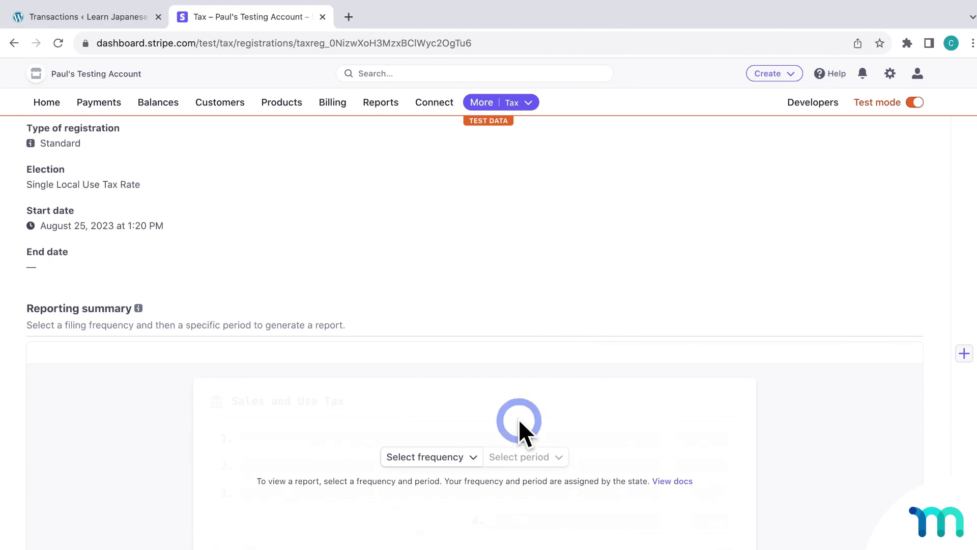
left_click(475, 456)
left_click(473, 487)
left_click(511, 461)
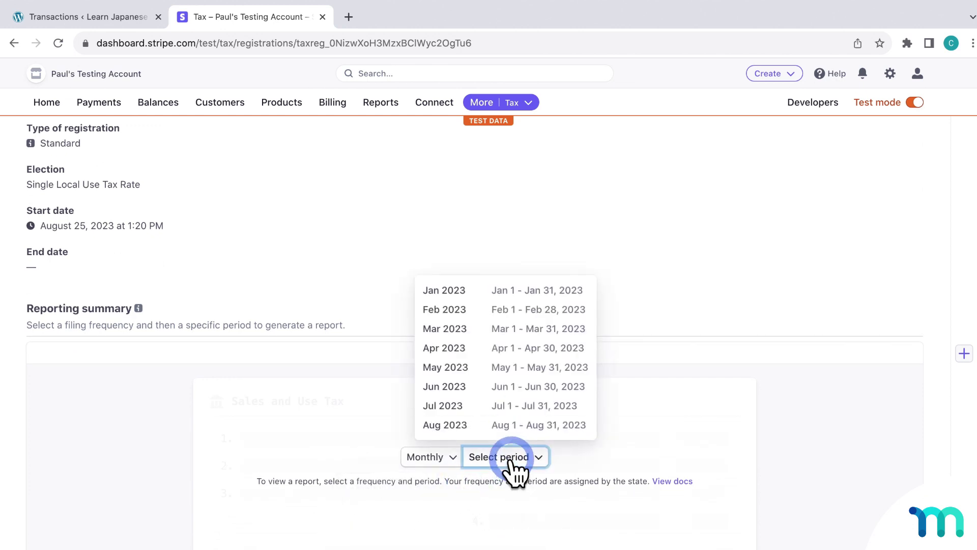
left_click(535, 427)
scroll(536, 423, "down", 6)
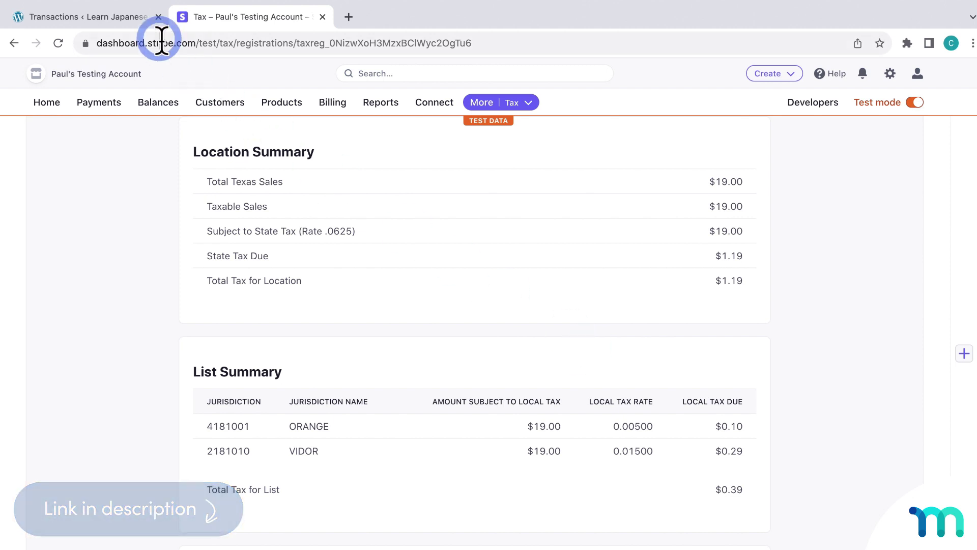
left_click(137, 19)
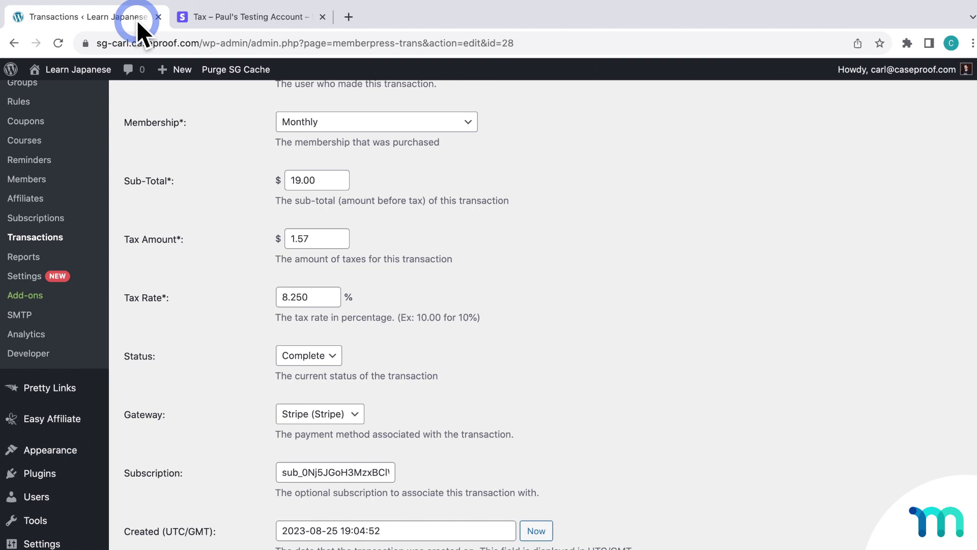
Tick Enable VAT in MemberPress's Taxes settings and save the options.
left_click(28, 276)
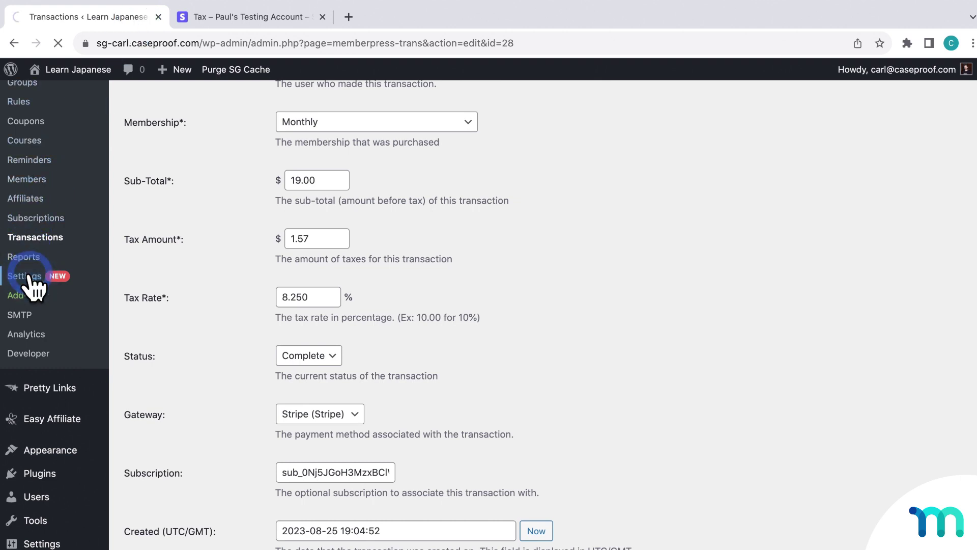
left_click(634, 231)
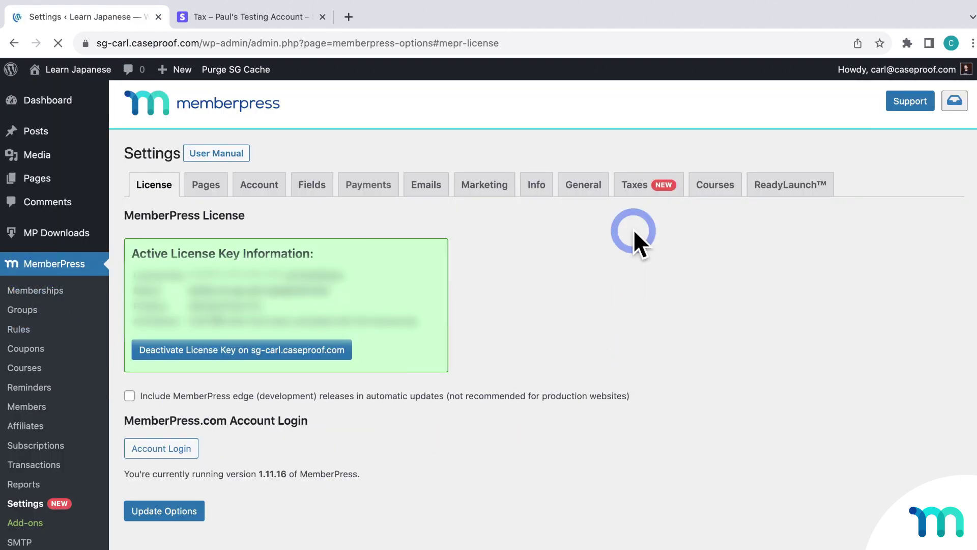
left_click(633, 184)
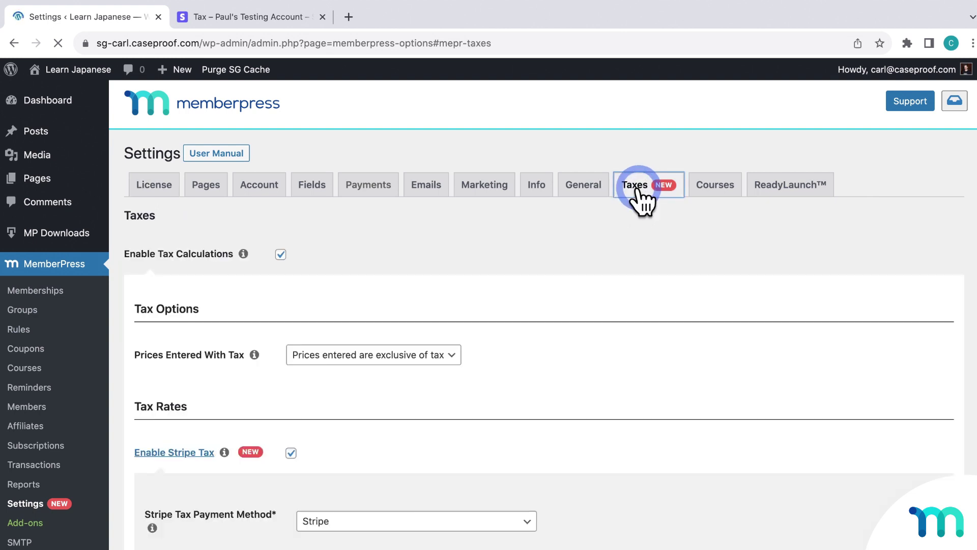
scroll(655, 191, "down", 4)
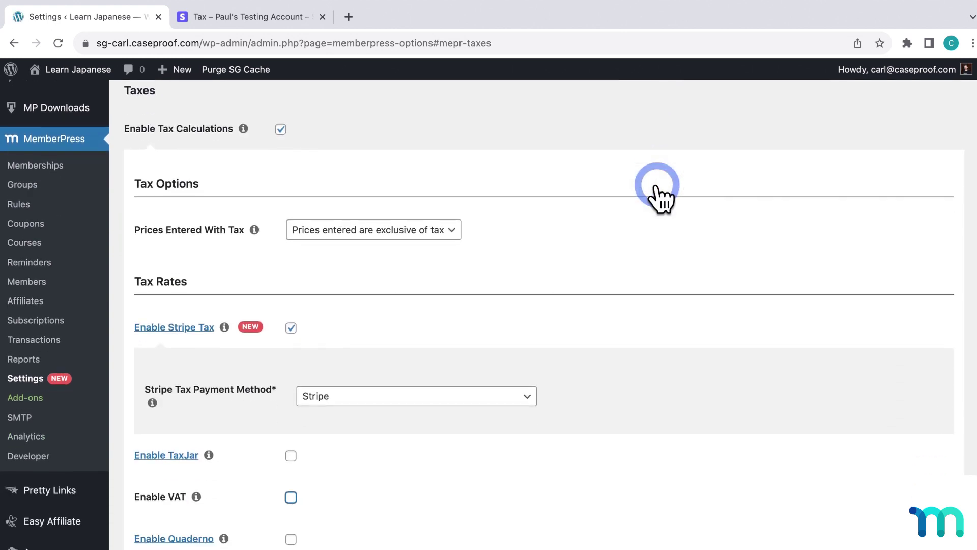
left_click(291, 424)
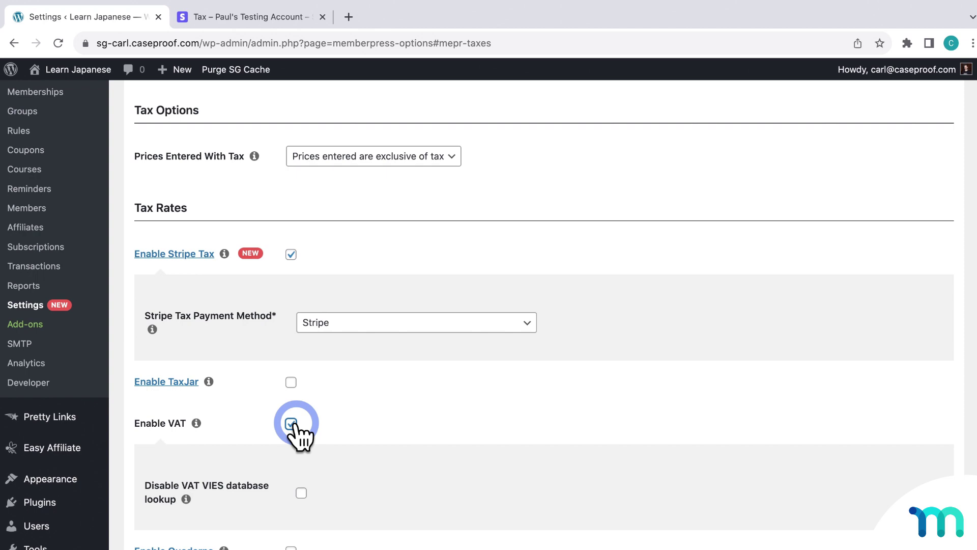
scroll(295, 430, "down", 3)
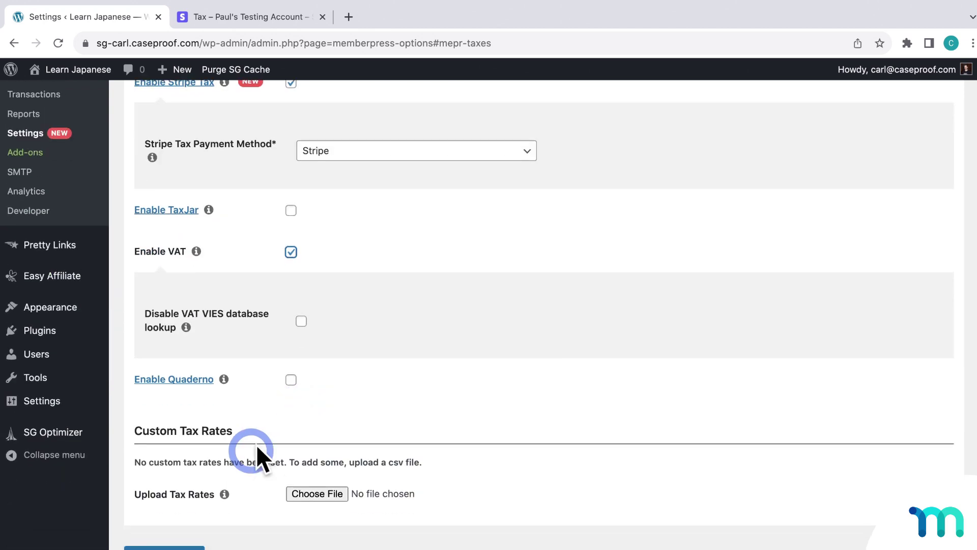
left_click(175, 548)
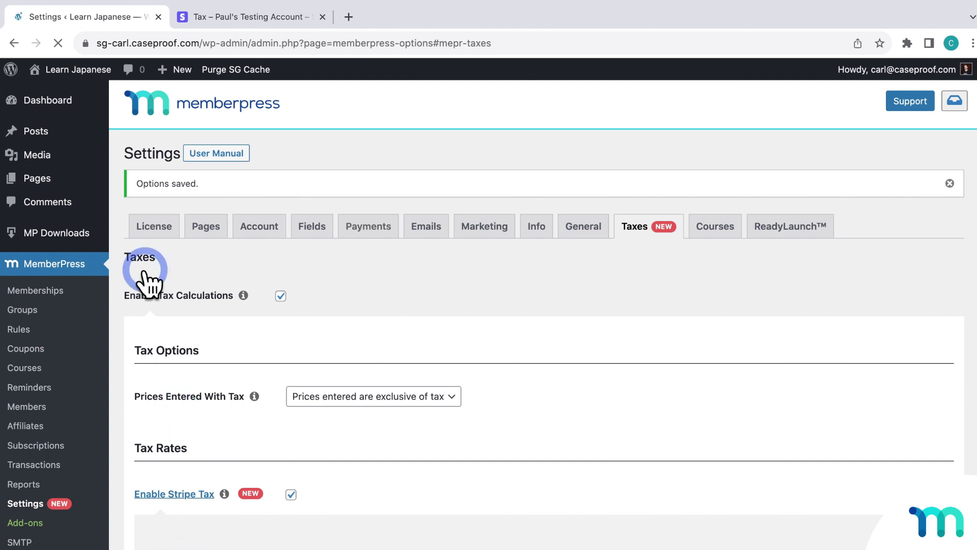
Open the public site in a private window and start the Monthly plan sign-up.
mouse_move(95, 75)
right_click(92, 96)
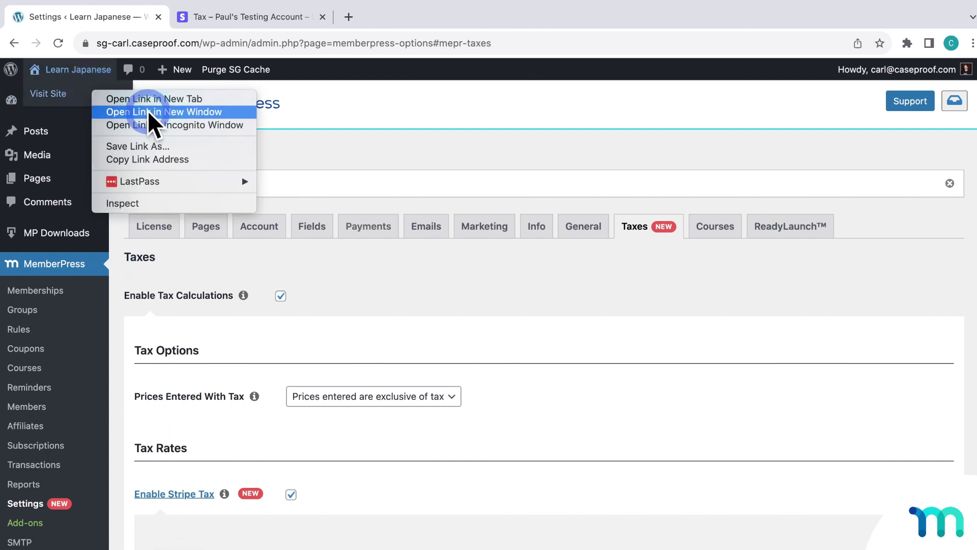
left_click(164, 121)
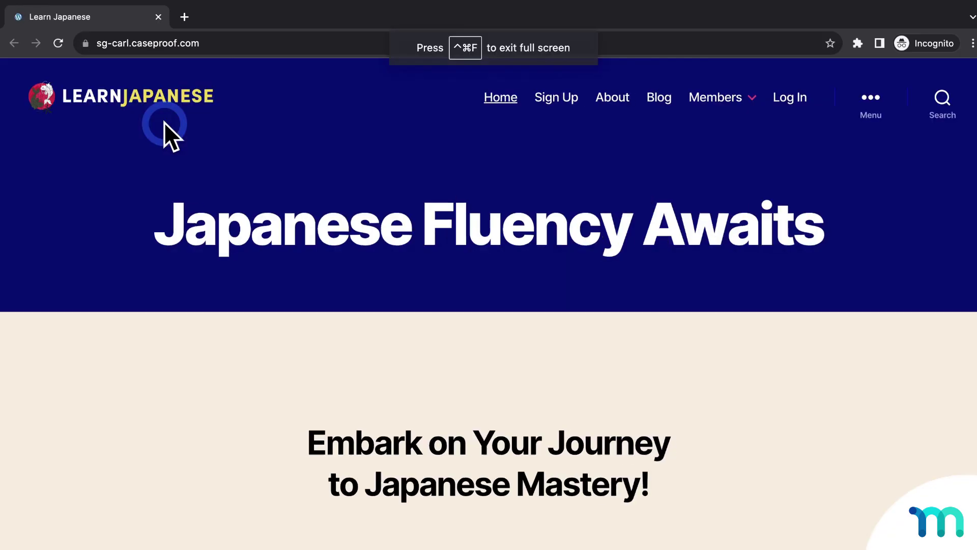
left_click(552, 95)
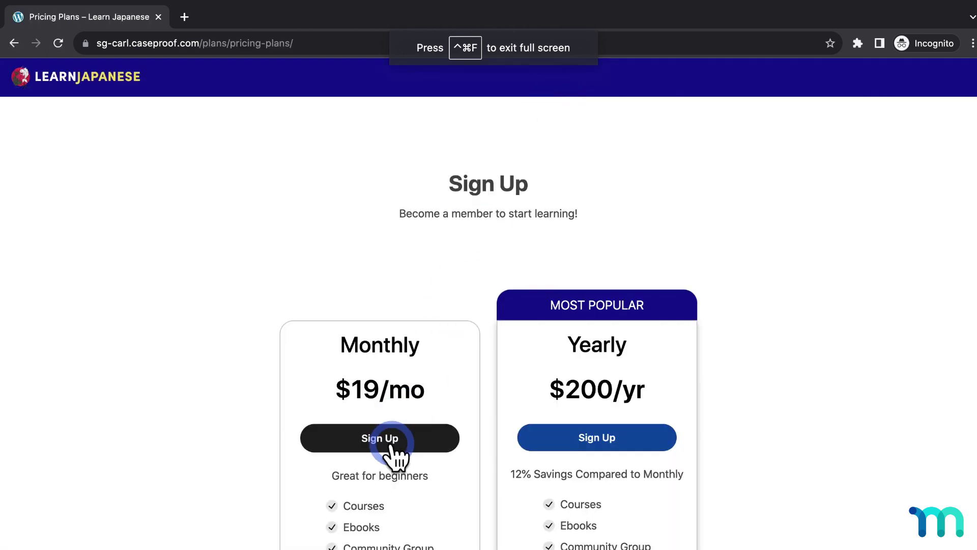
left_click(392, 443)
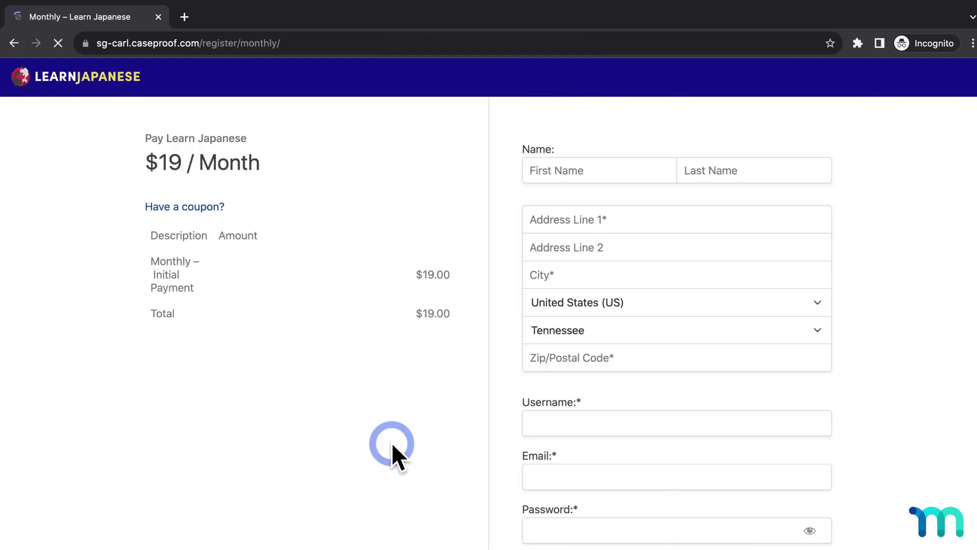
Enter the buyer's first and last name on the checkout form.
left_click(655, 174)
type("Jane")
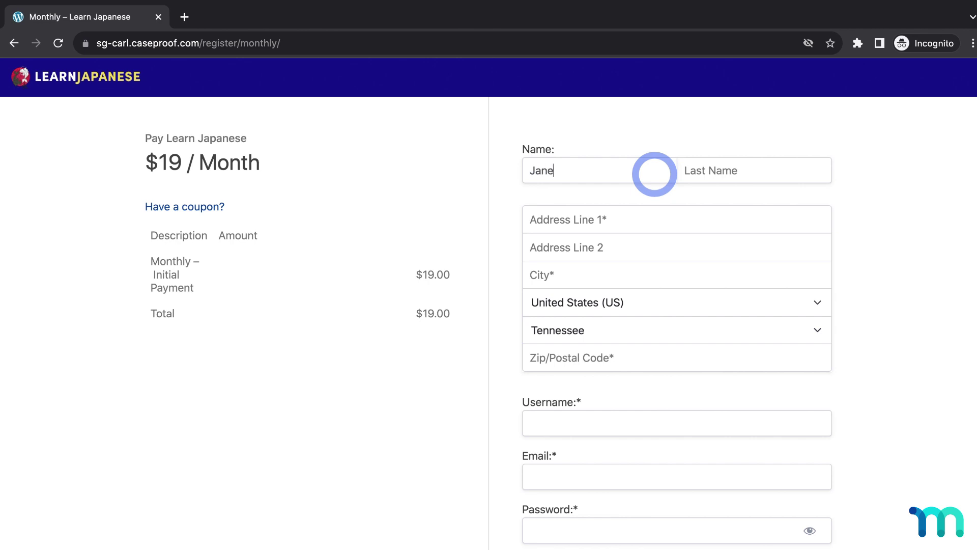
key("Tab")
type("Paris")
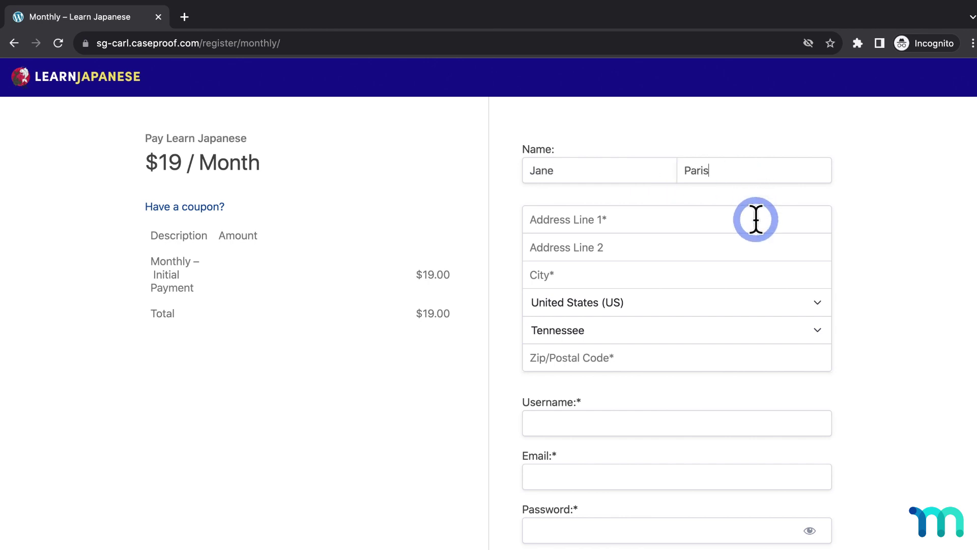
Fill in a Paris, France billing address so taxes recalculate.
left_click(756, 219)
type("111 Main St")
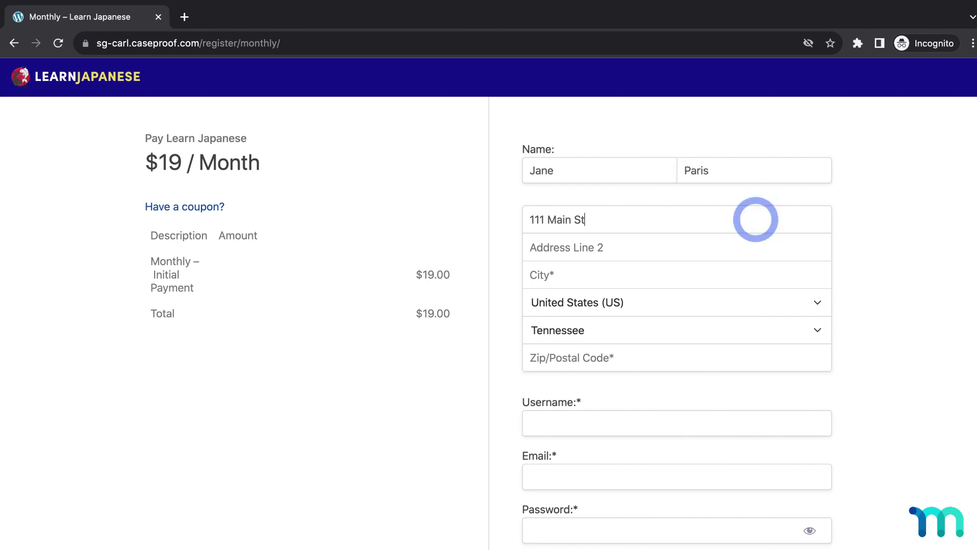
key("Tab")
key("Tab")
left_click(771, 298)
type("fr")
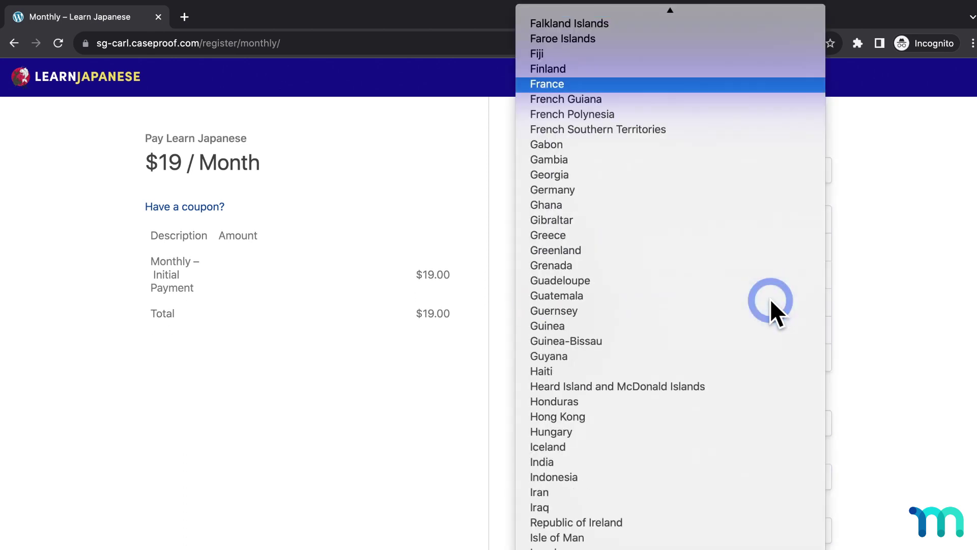
left_click(594, 83)
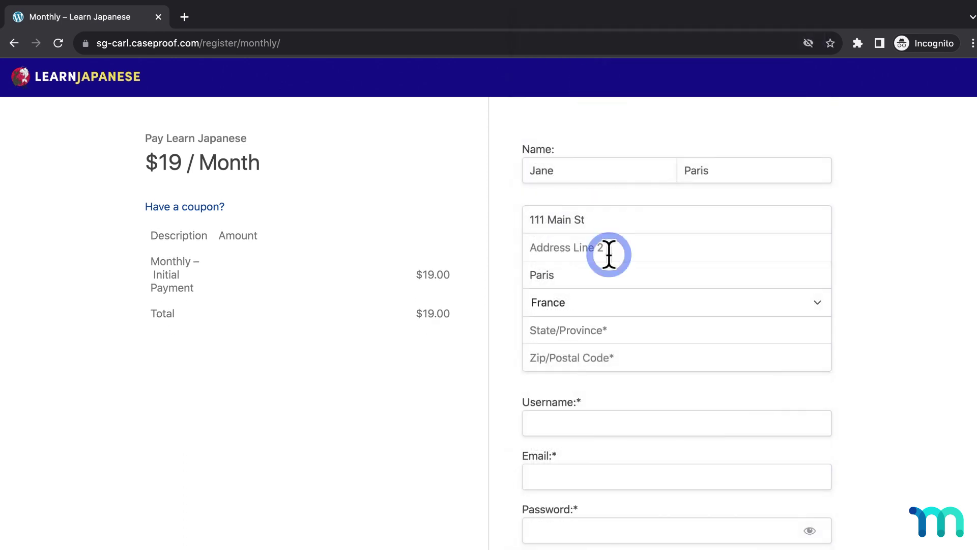
left_click(606, 331)
type("Paris")
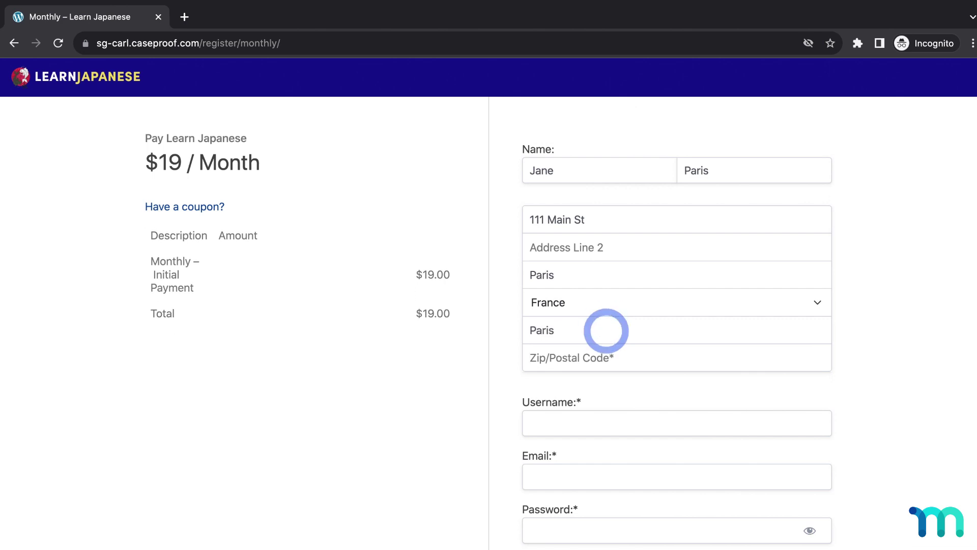
type("75000")
left_click(489, 362)
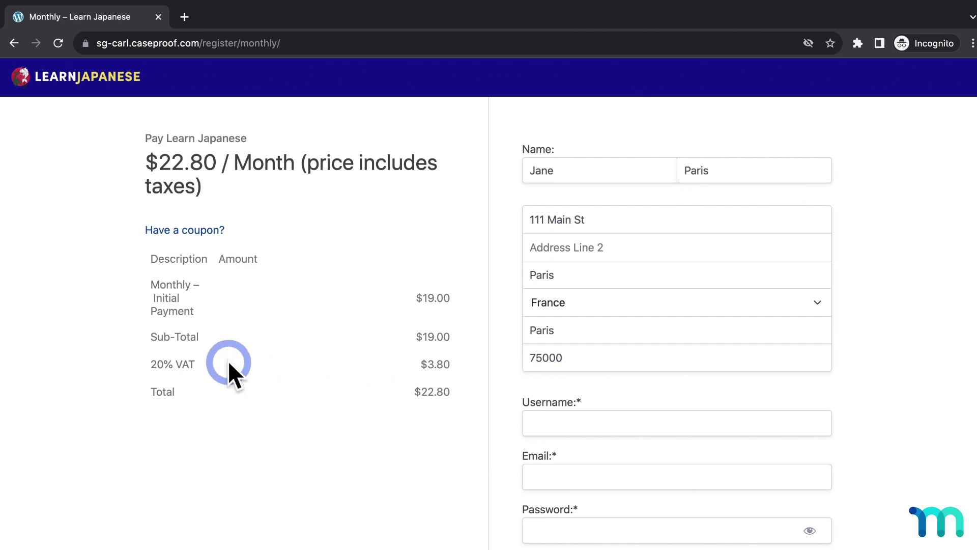
Confirm the 20% VAT line brings the total to $22.80, then close the test window.
left_click_drag(154, 365, 467, 361)
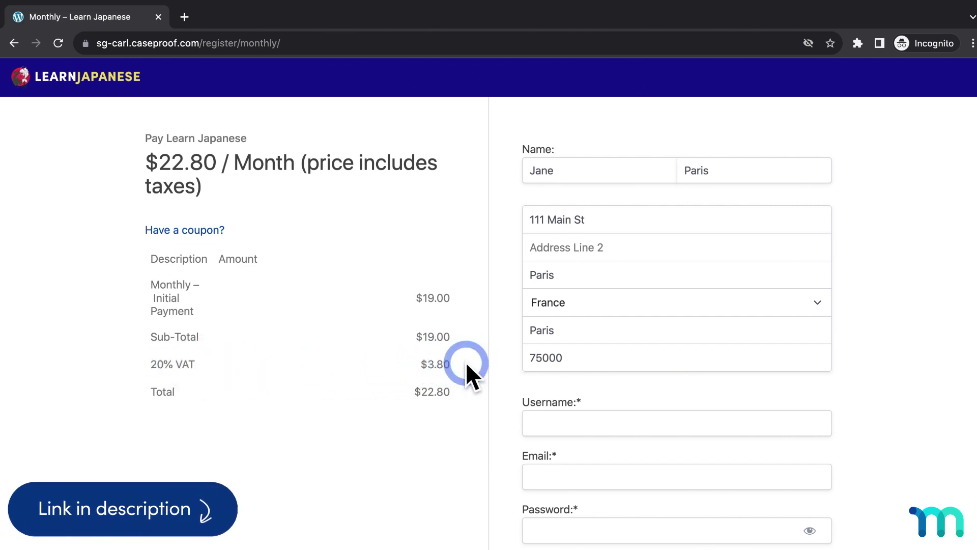
left_click(242, 364)
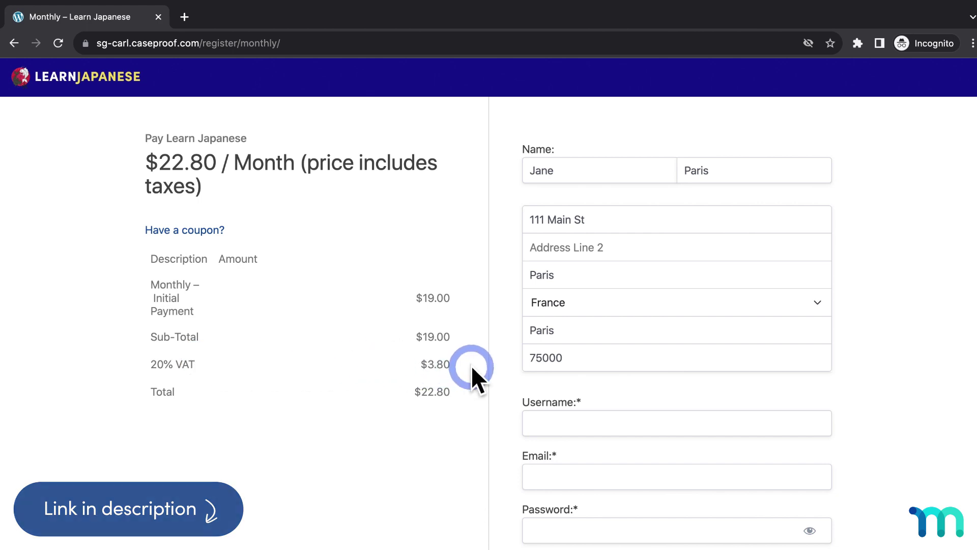
left_click(158, 17)
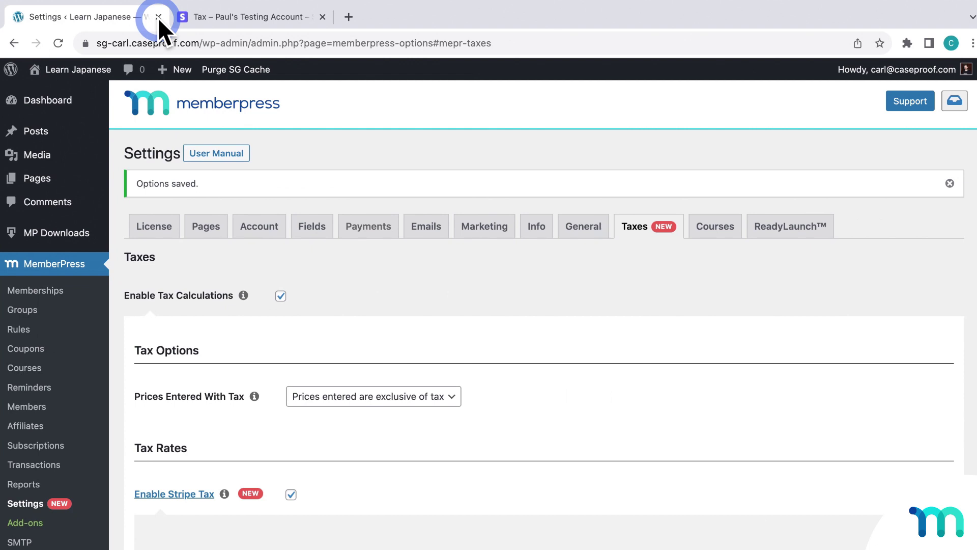
Open the Monthly membership for editing and scroll to its Membership Options.
left_click(60, 291)
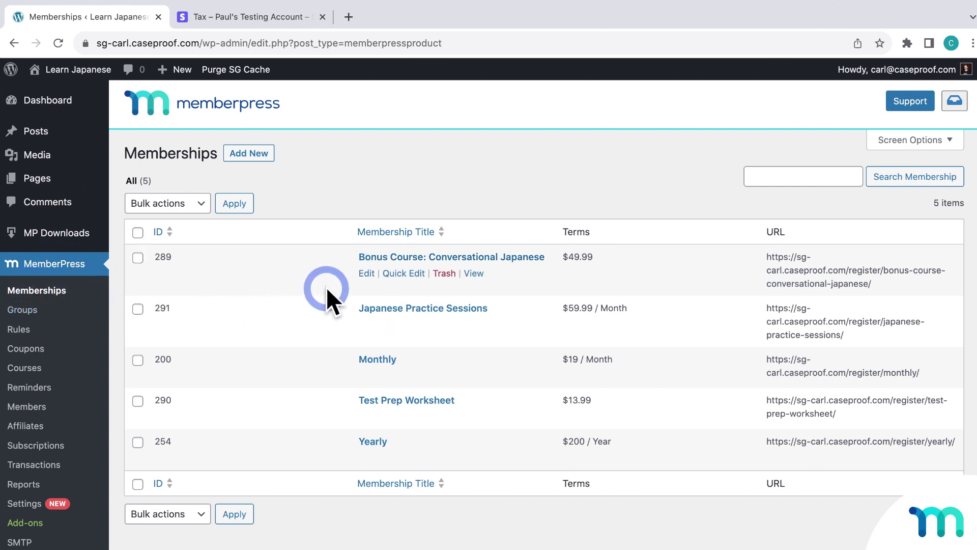
left_click(376, 359)
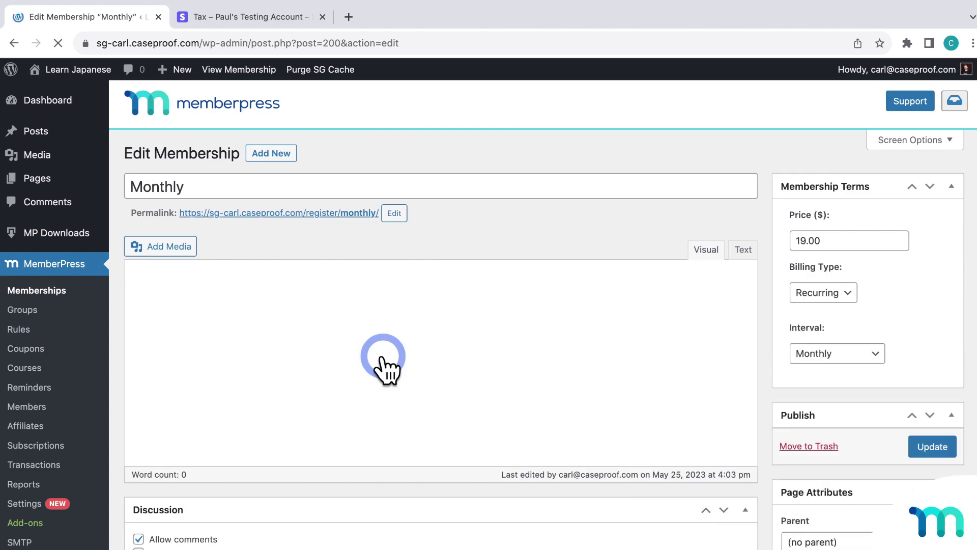
scroll(383, 366, "down", 10)
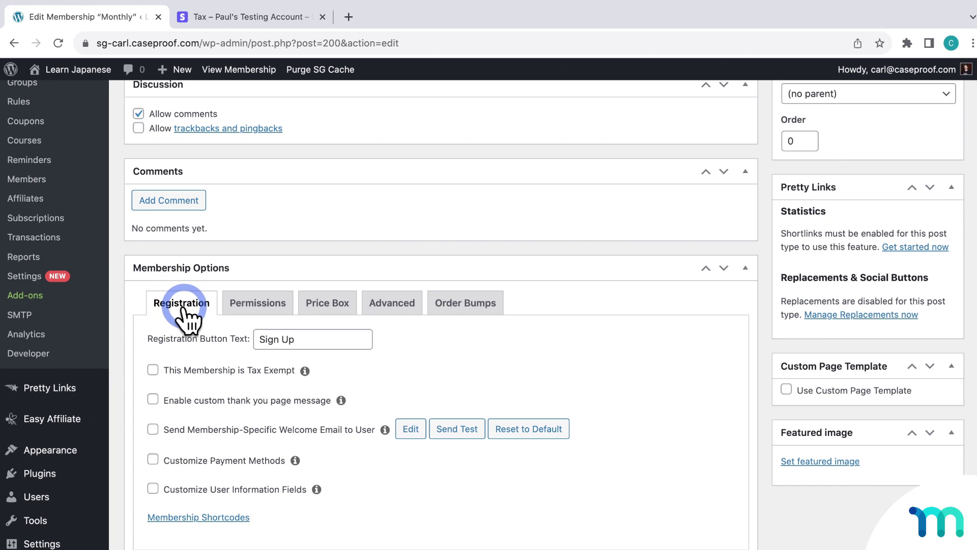
Try the Tax Exempt option, then turn it back off so the membership stays taxable.
left_click(152, 370)
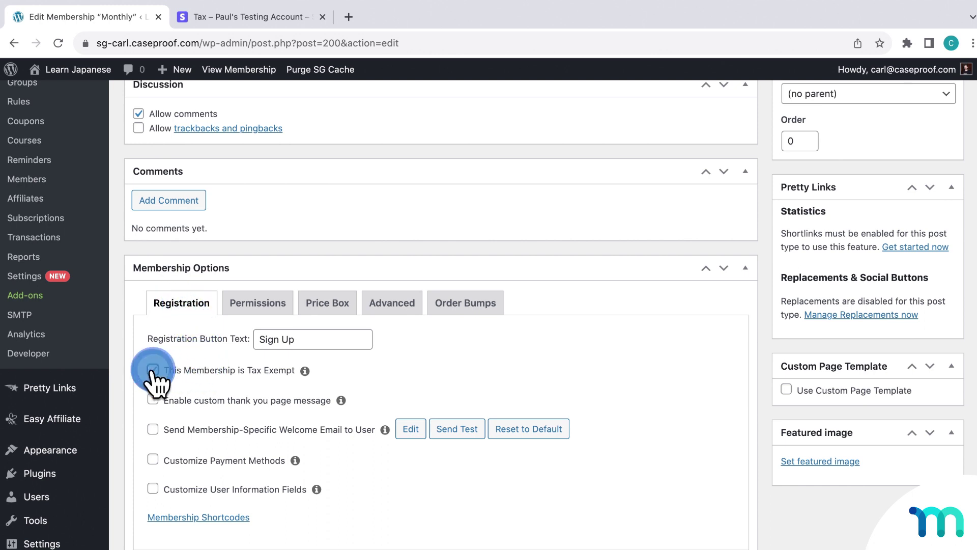
mouse_move(306, 371)
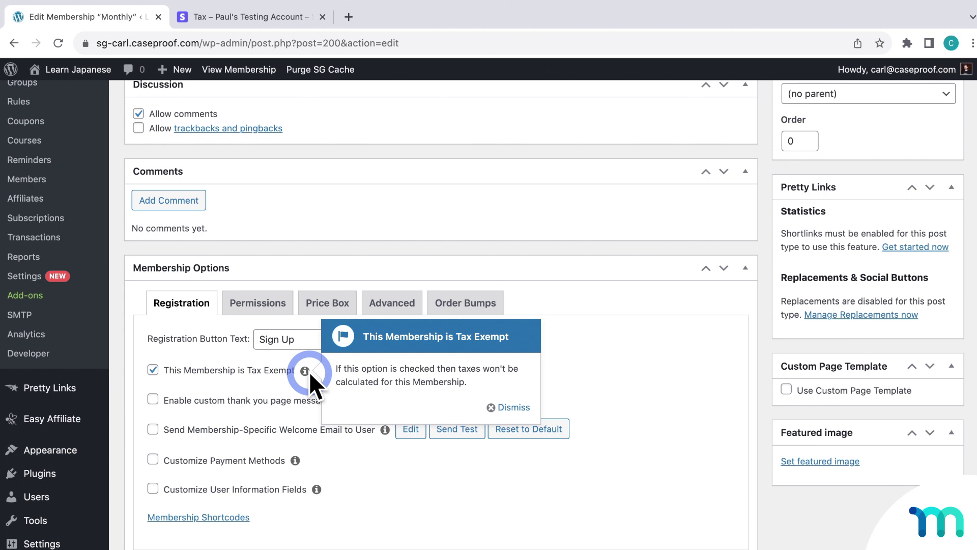
left_click(509, 407)
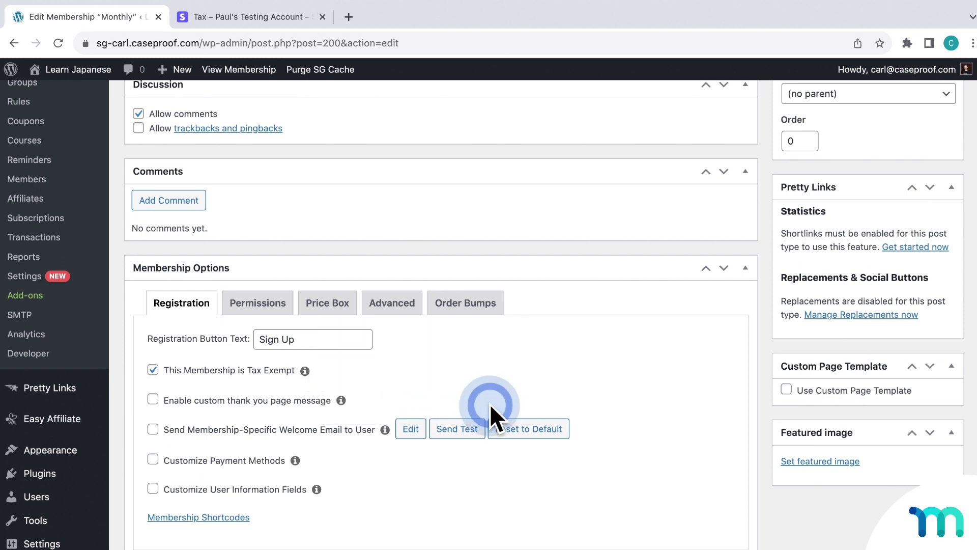
left_click(153, 370)
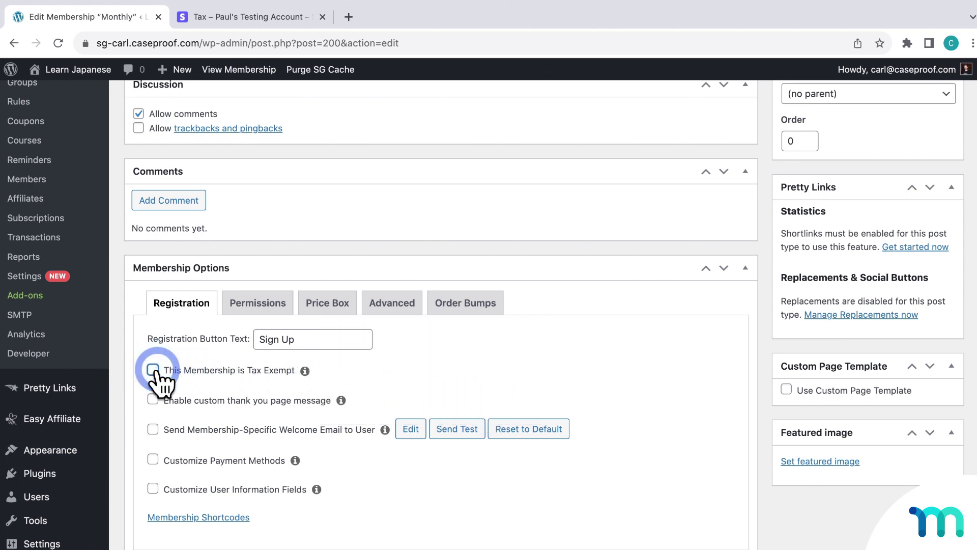
left_click(394, 303)
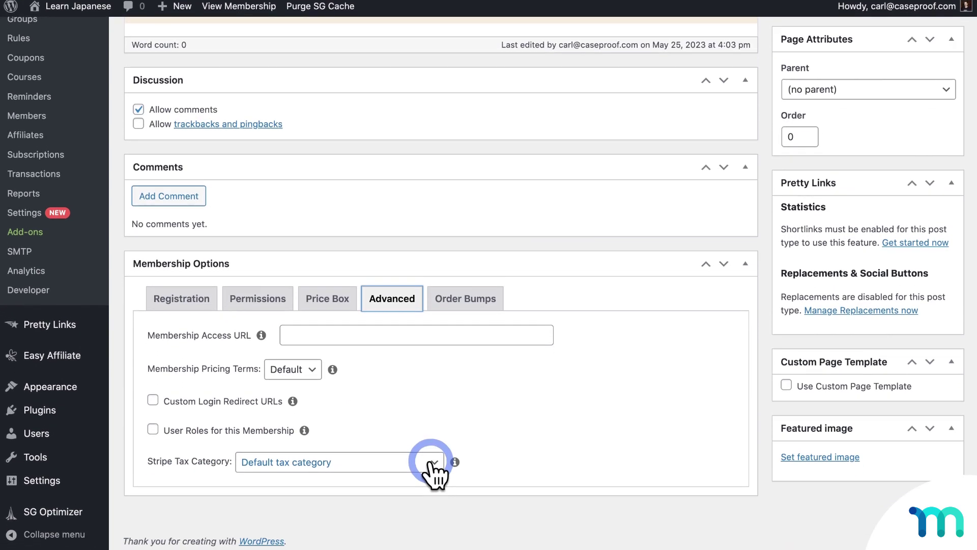
Change the Monthly membership's Stripe Tax Category from Default to Custom.
left_click(434, 461)
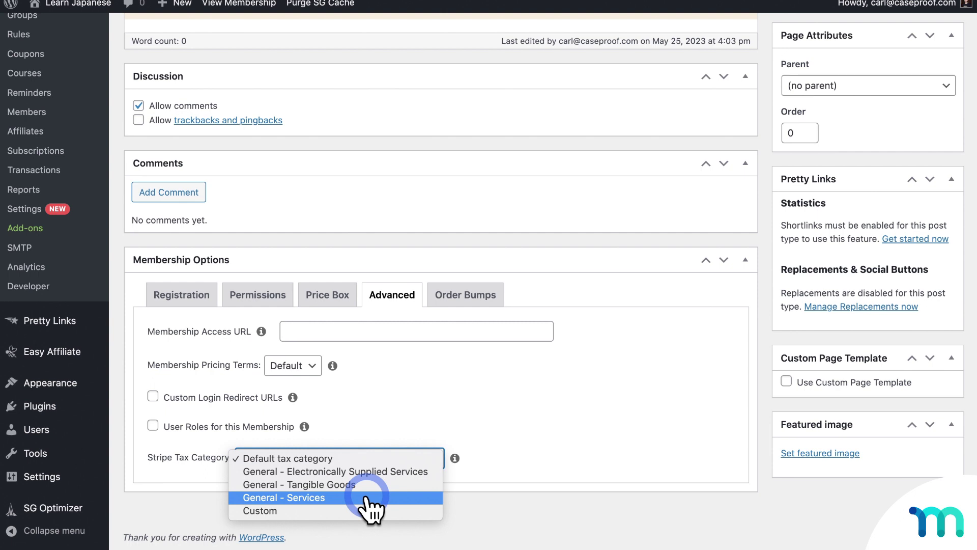
left_click(282, 509)
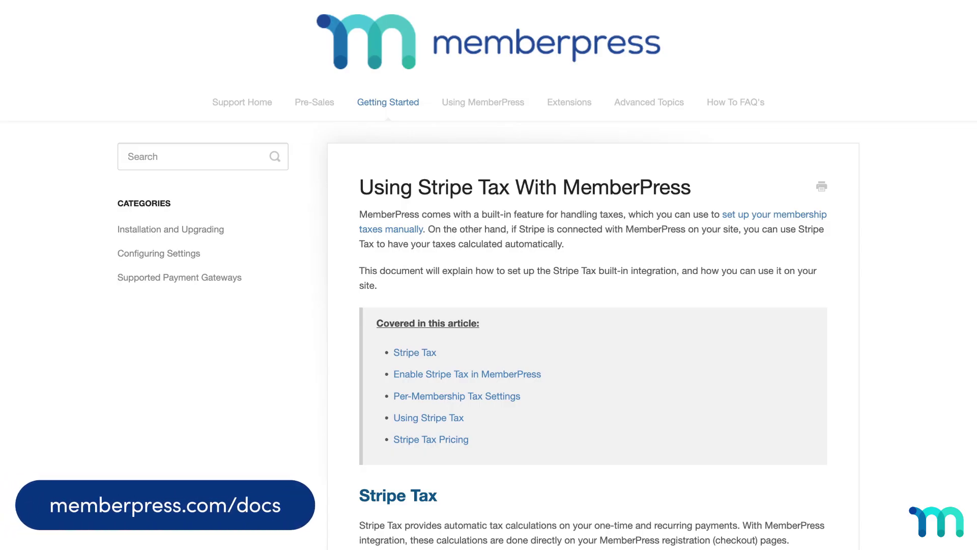
Scroll through the Stripe Tax guide's per-membership settings, then follow MemberPress's YouTube link.
scroll(489, 275, "down", 5)
scroll(593, 275, "down", 10)
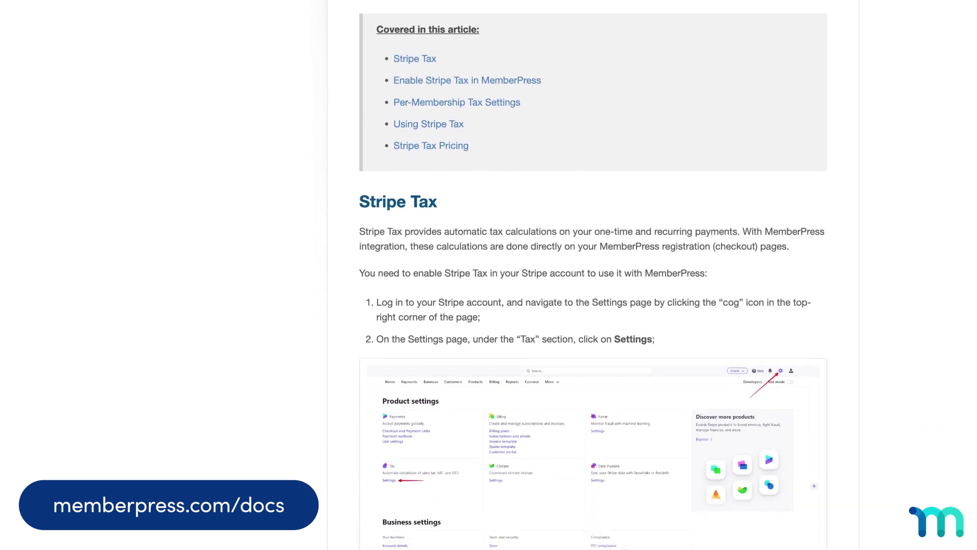
scroll(593, 275, "down", 10)
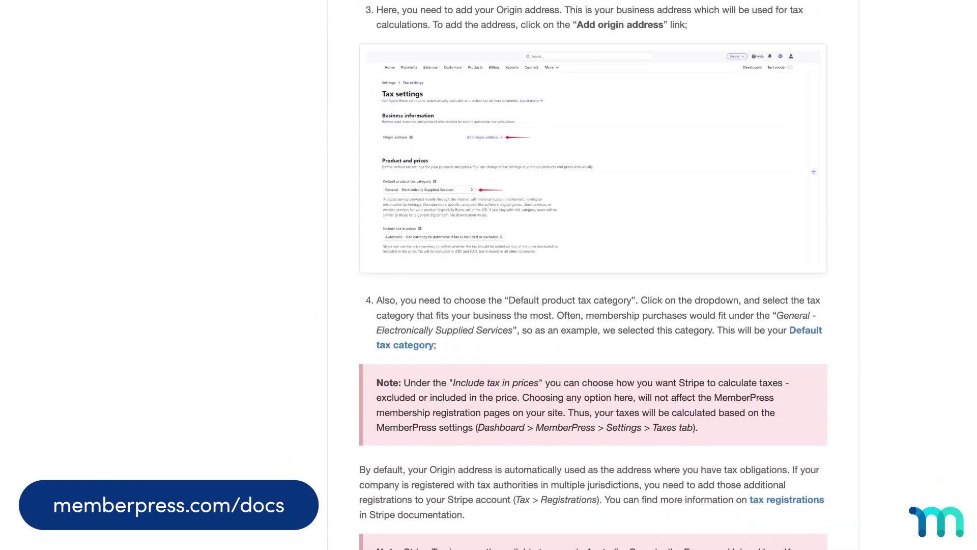
scroll(592, 274, "down", 8)
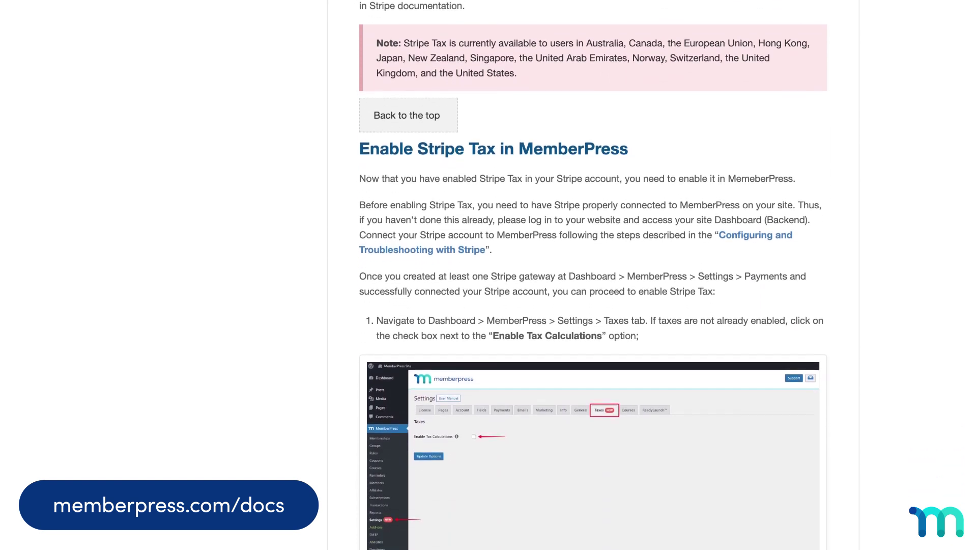
scroll(593, 274, "down", 8)
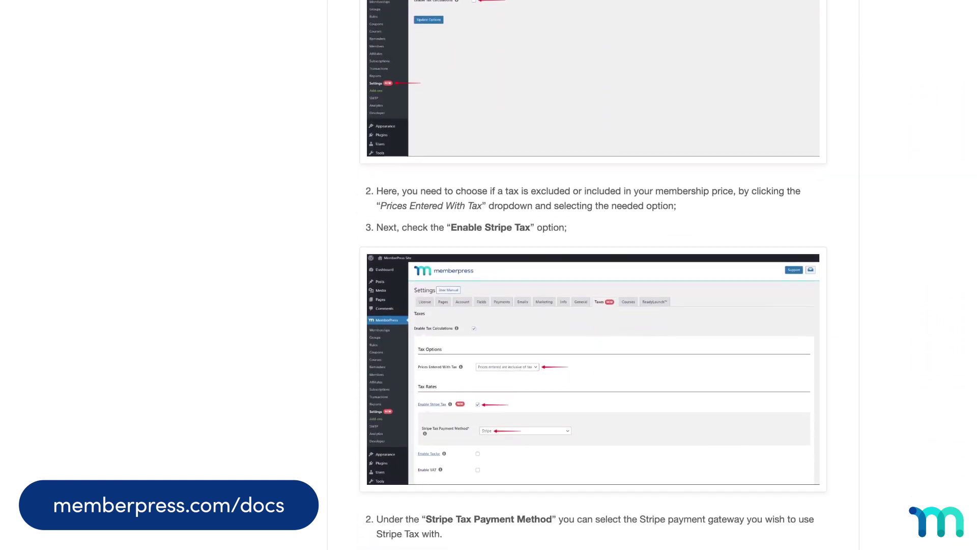
scroll(593, 275, "down", 9)
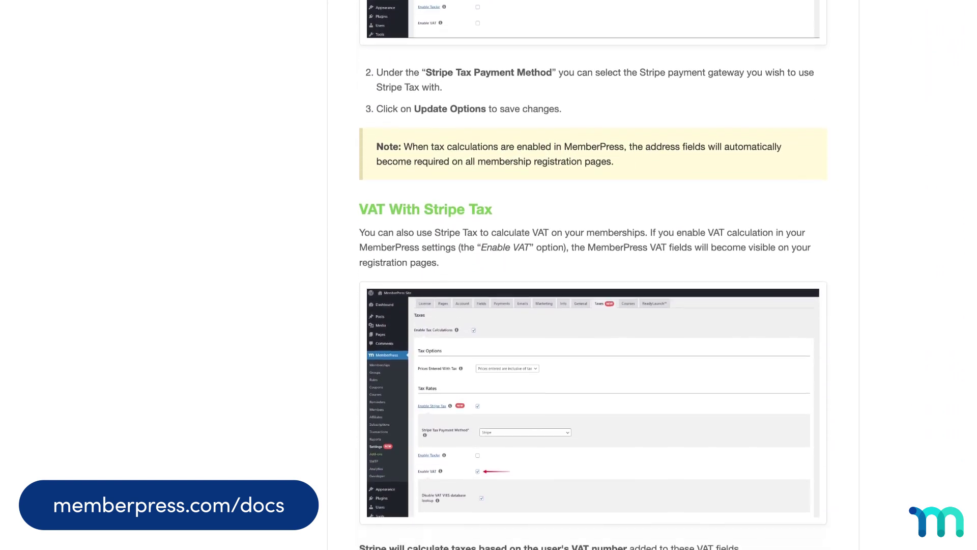
scroll(593, 275, "down", 5)
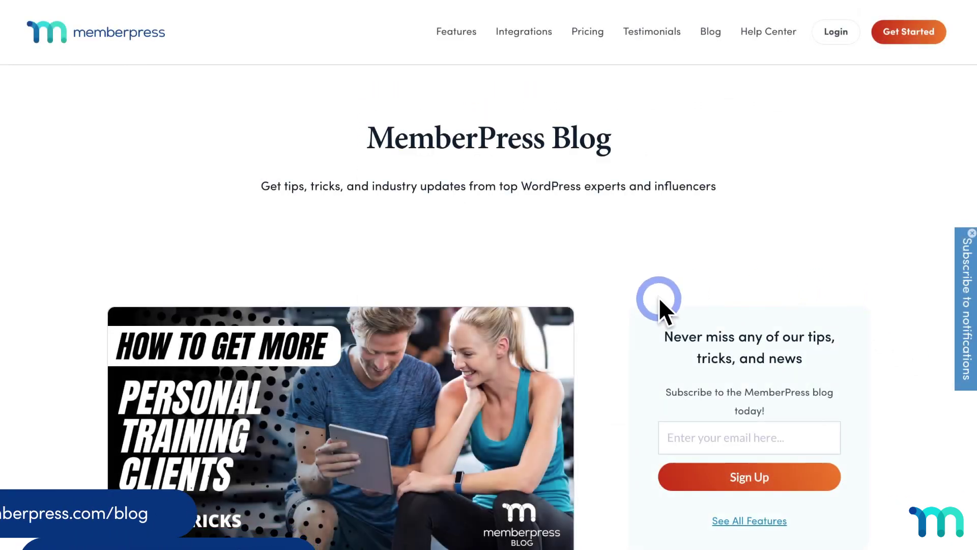
scroll(689, 368, "down", 12)
scroll(689, 369, "down", 3)
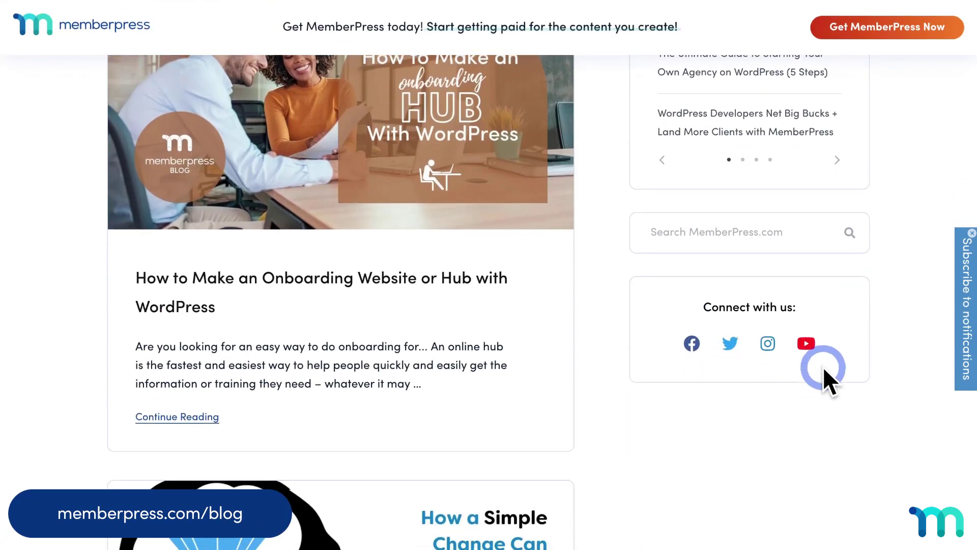
left_click(806, 342)
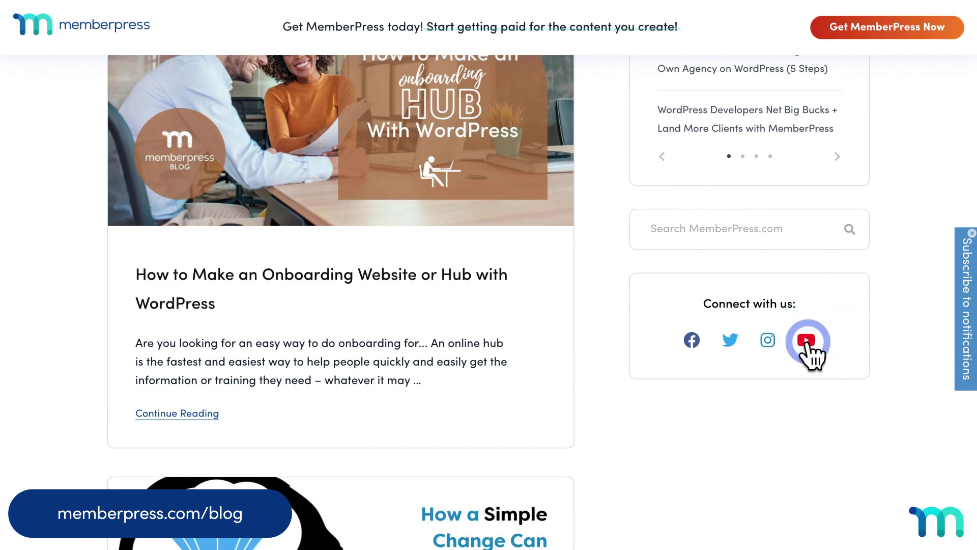